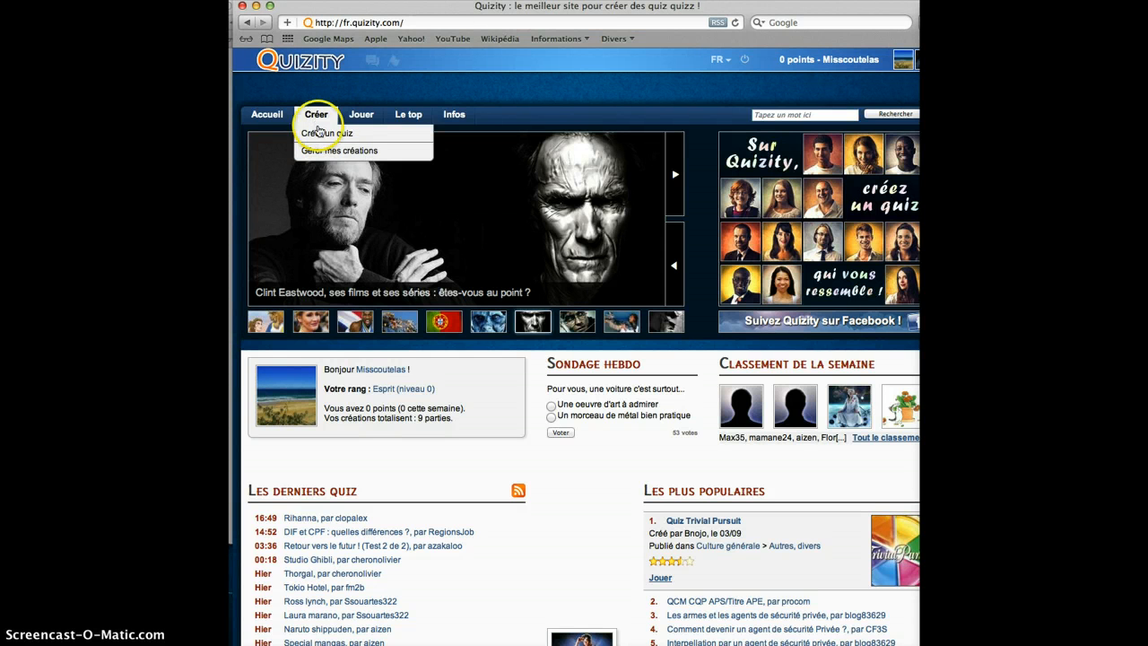
- Start creating a new quiz and delete the automatically recovered unsaved modifications
{"action": "left_click", "coordinate": [318, 135]}
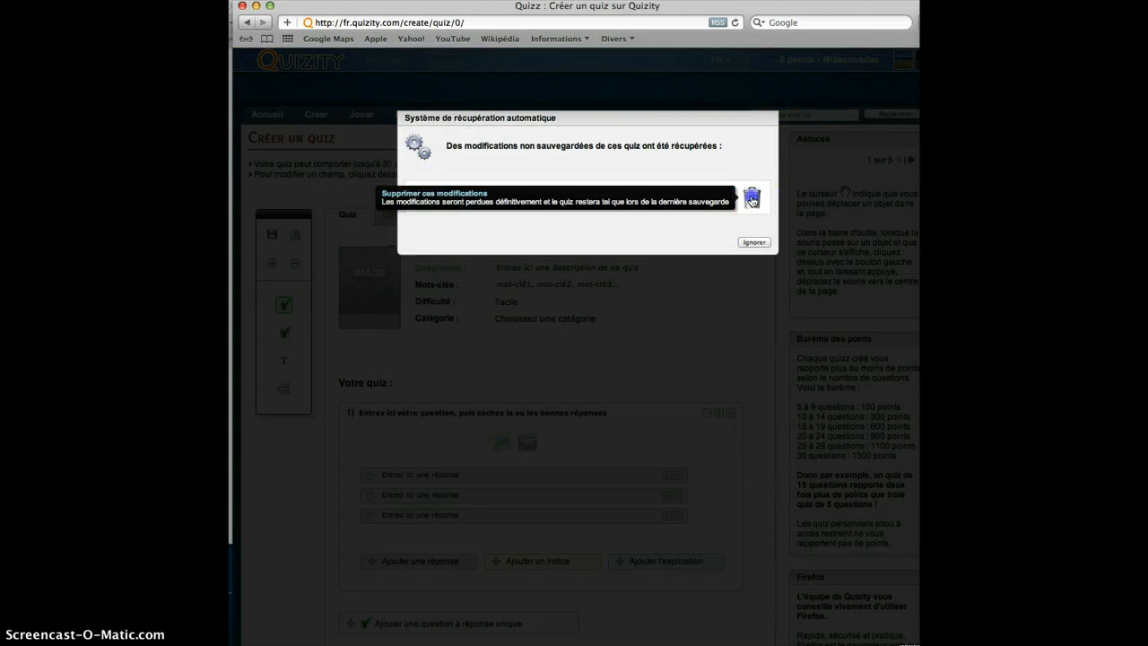
{"action": "left_click", "coordinate": [751, 196]}
{"action": "left_click", "coordinate": [754, 199]}
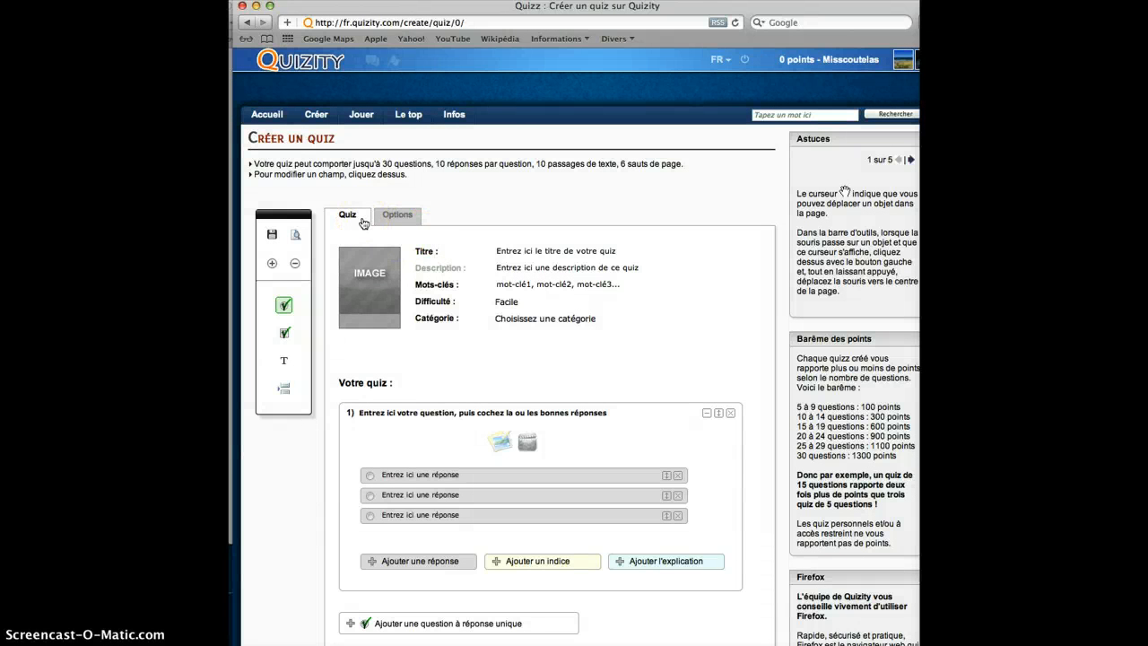
- Title the quiz "groupe 1" and enter "presentation" as its description
{"action": "left_click", "coordinate": [508, 244]}
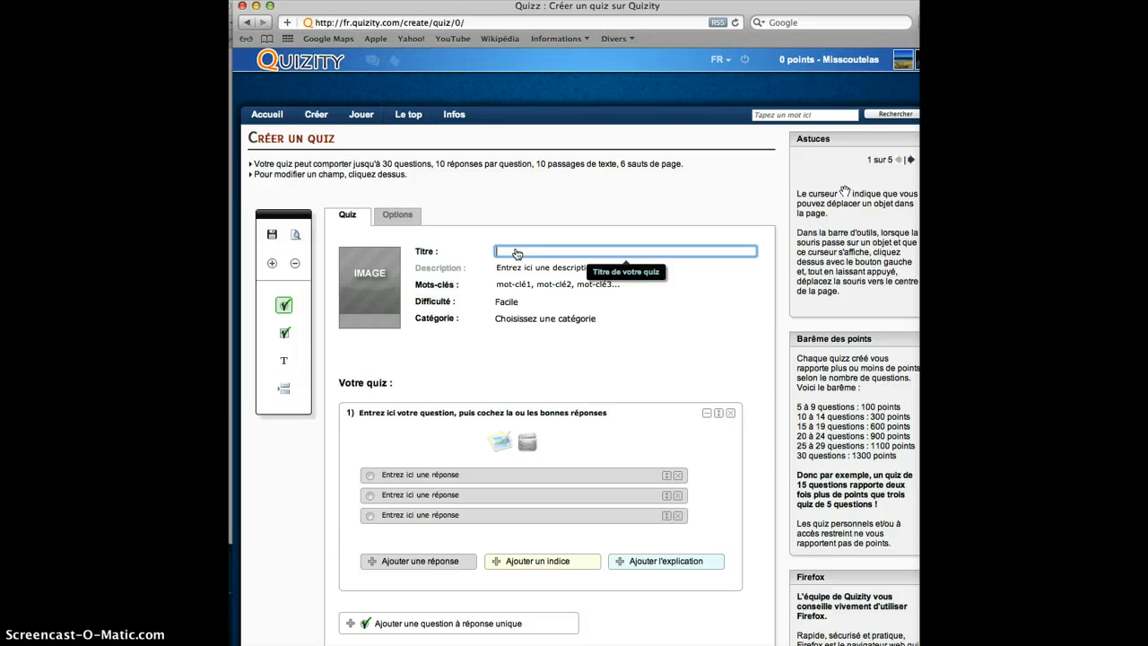
{"action": "type", "text": "groupe 1"}
{"action": "left_click", "coordinate": [517, 253]}
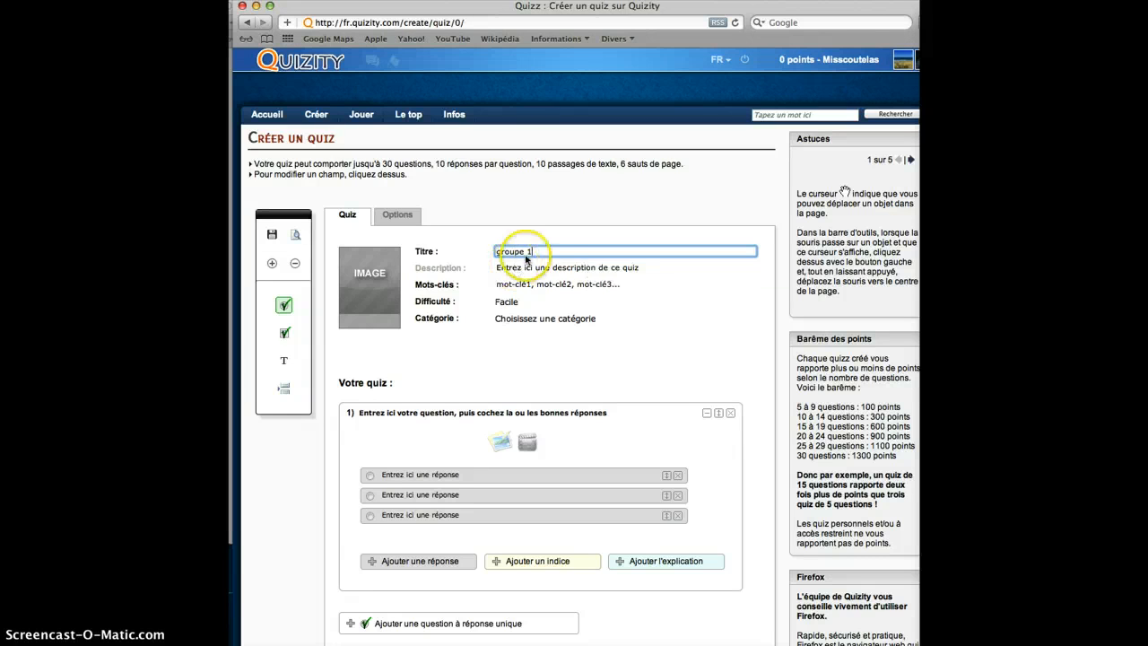
{"action": "left_click", "coordinate": [537, 270]}
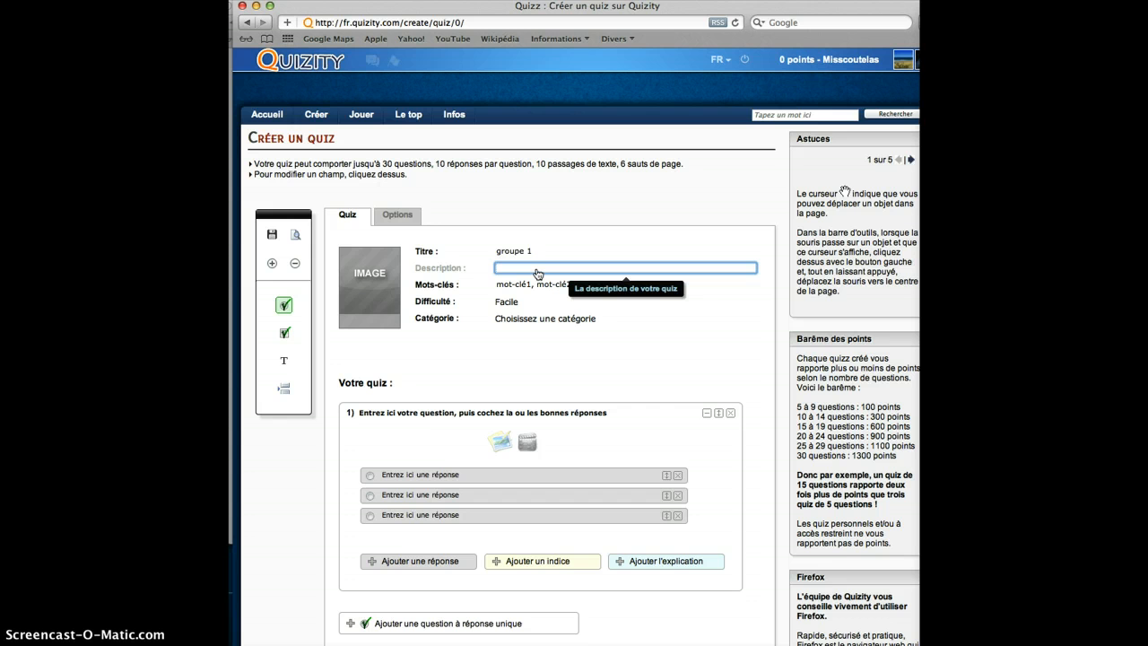
{"action": "type", "text": "presentation"}
- Enter "english" as the quiz keyword and set the difficulty to Facile
{"action": "left_click", "coordinate": [525, 286]}
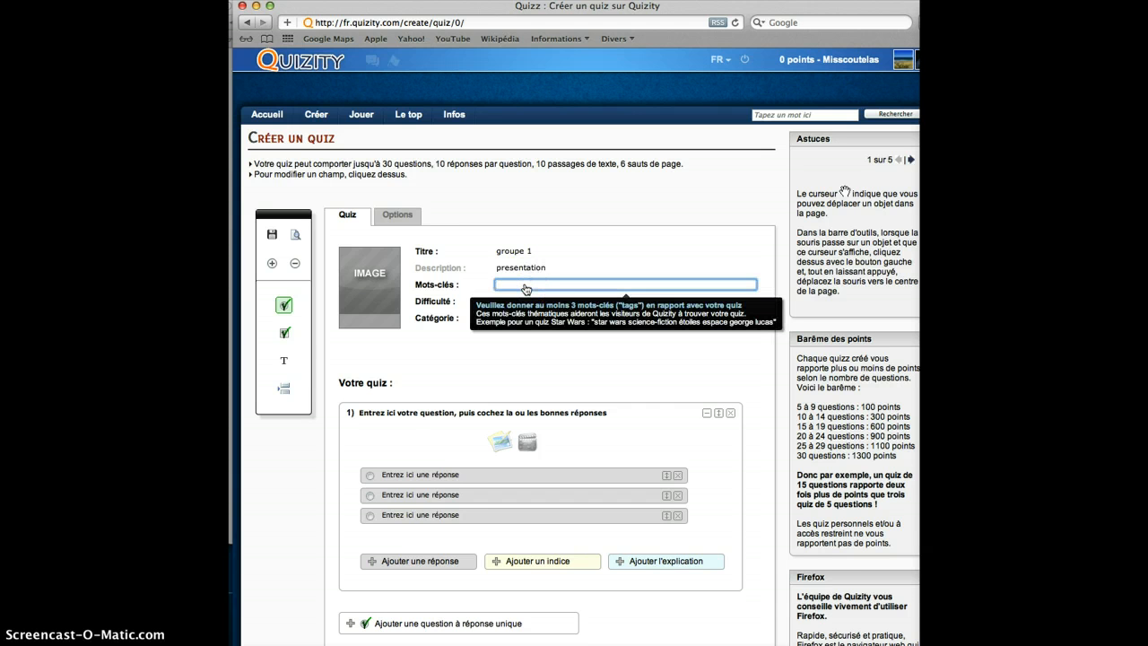
{"action": "type", "text": "english"}
{"action": "left_click", "coordinate": [513, 304]}
{"action": "left_click", "coordinate": [512, 303]}
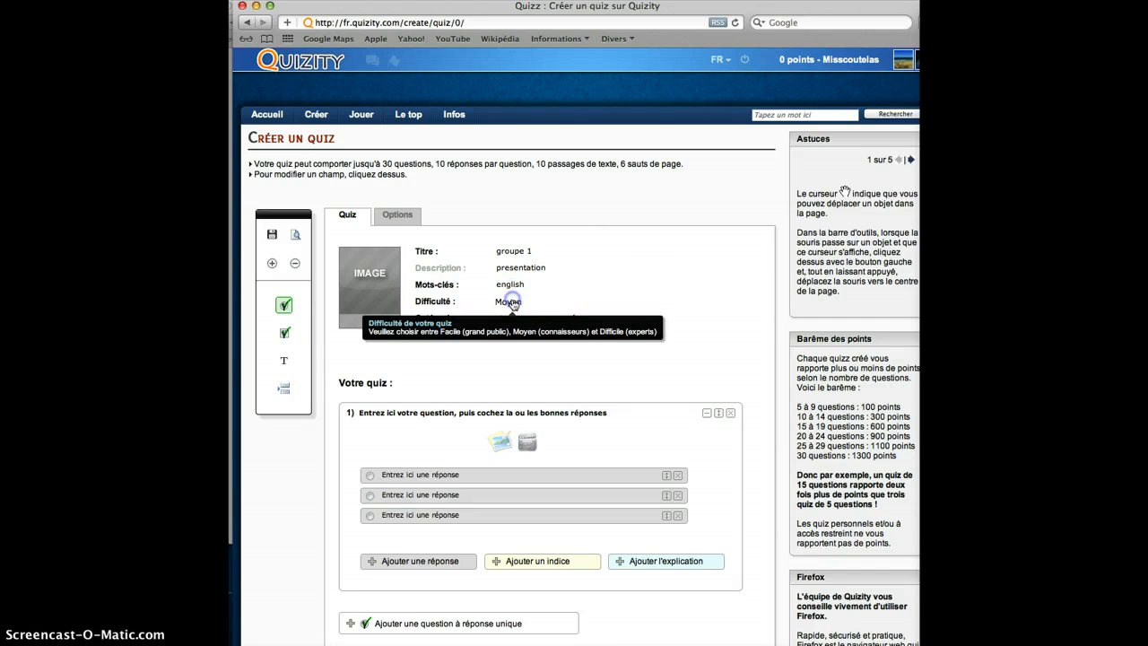
{"action": "left_click", "coordinate": [509, 303]}
{"action": "left_click", "coordinate": [510, 303]}
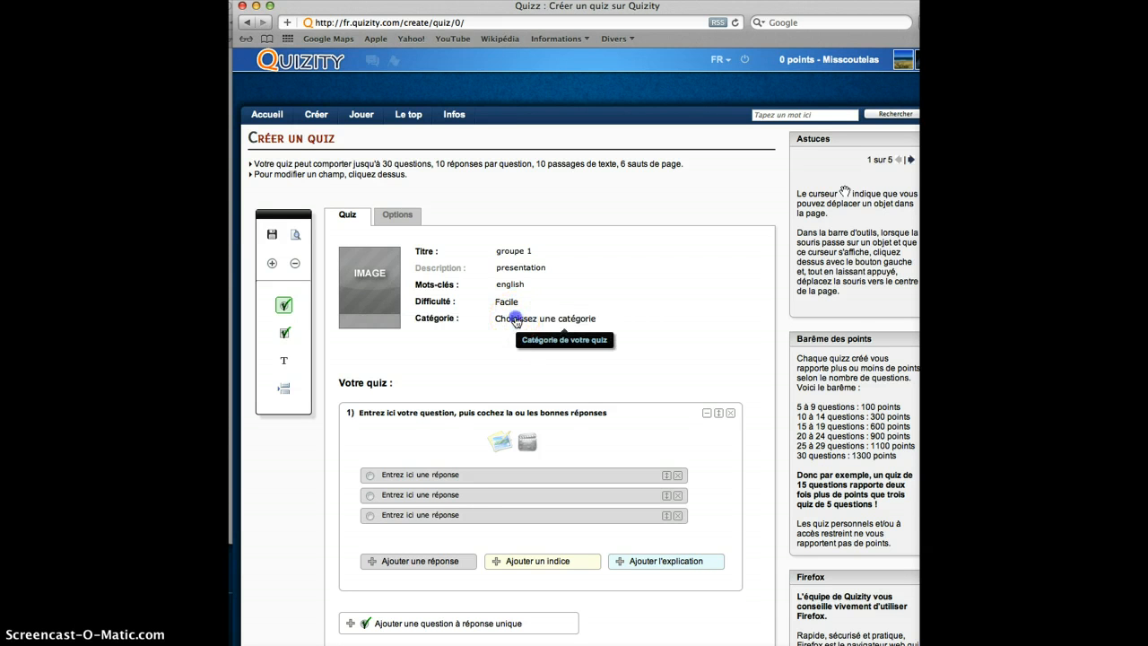
- Set the quiz category to "Personnel, test" under Quiz personnels
{"action": "left_click", "coordinate": [517, 320]}
{"action": "scroll", "coordinate": [545, 453], "scroll_direction": "down", "scroll_amount": 1}
{"action": "scroll", "coordinate": [544, 453], "scroll_direction": "down", "scroll_amount": 6}
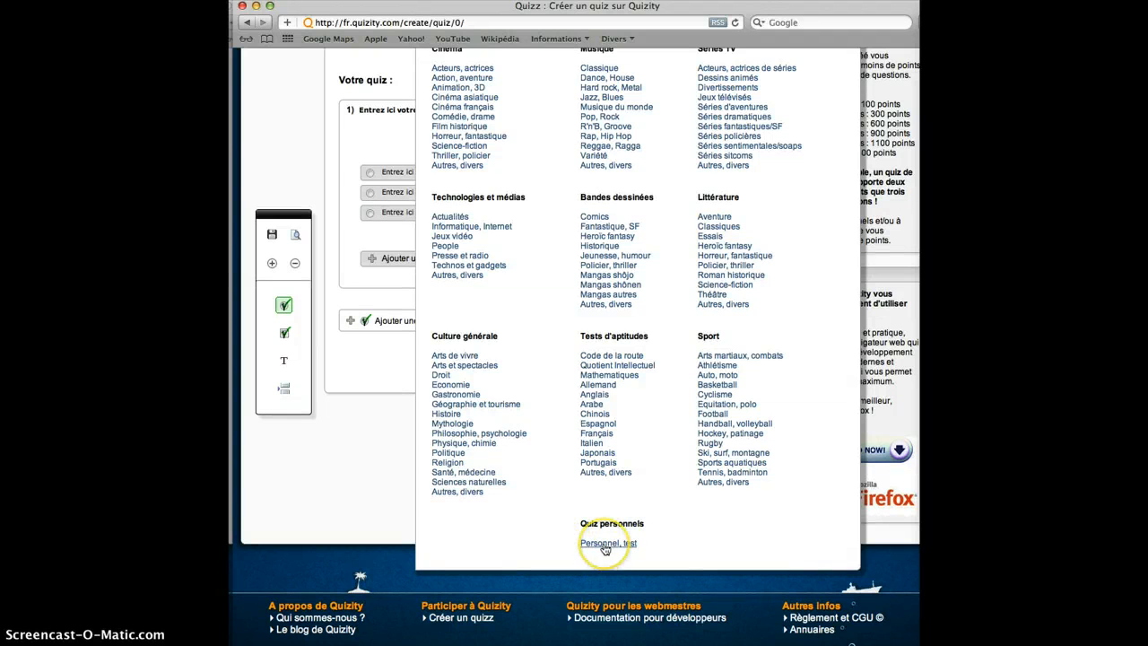
{"action": "left_click", "coordinate": [605, 544]}
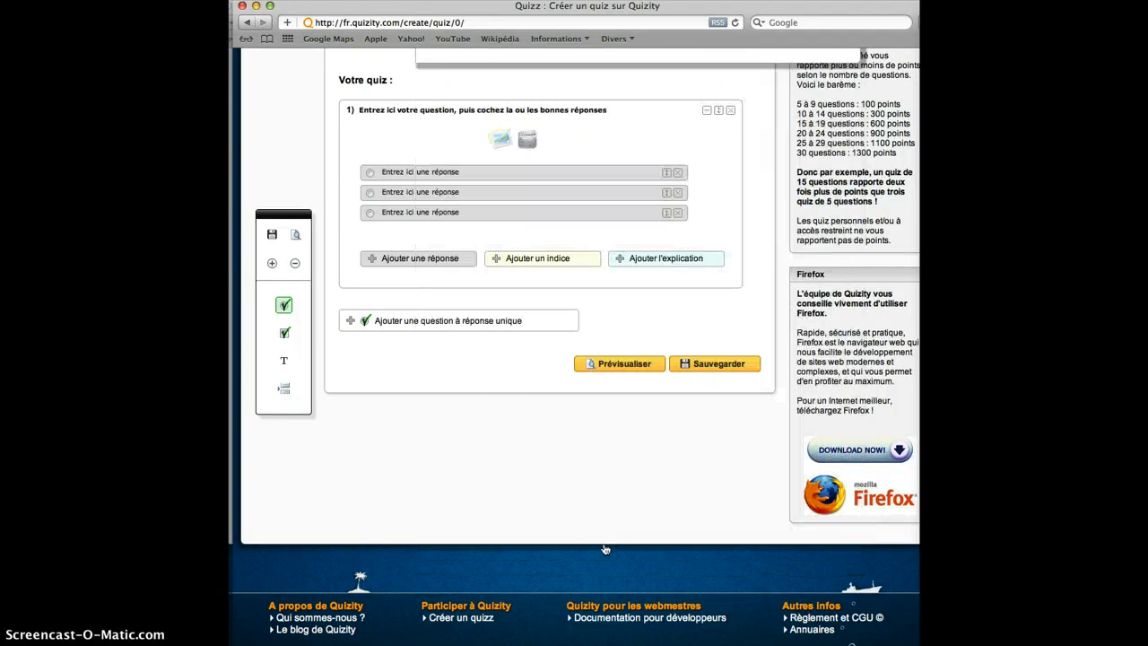
- Write the text of question 1, asking in English what the named teacher's favourite subject is
{"action": "scroll", "coordinate": [384, 325], "scroll_direction": "up", "scroll_amount": 5}
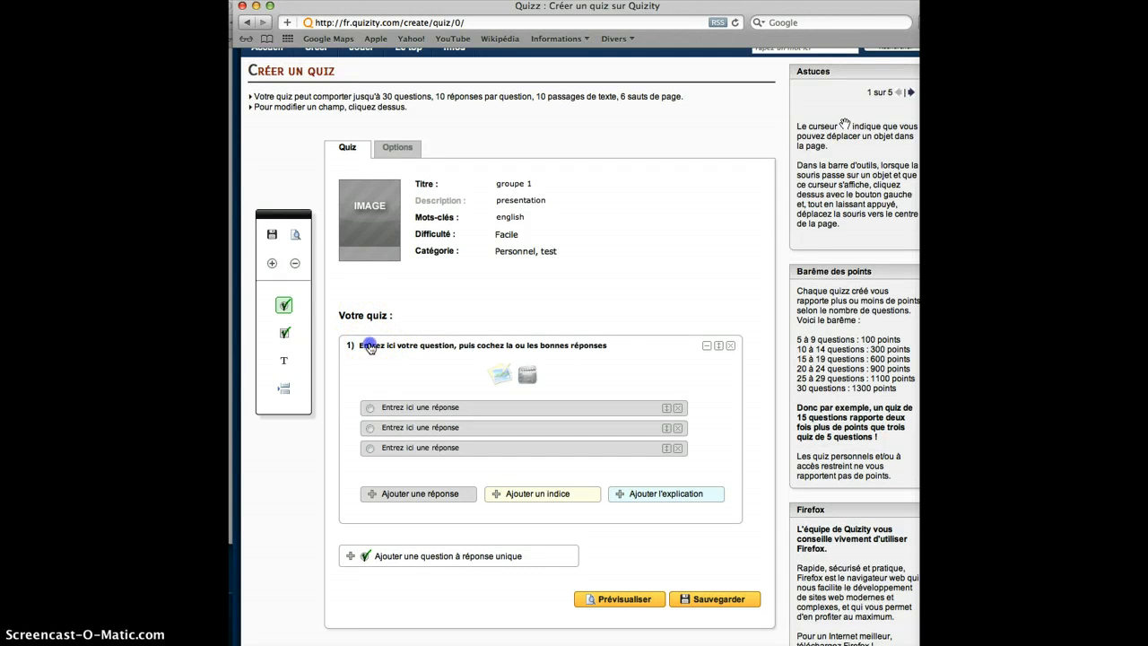
{"action": "left_click", "coordinate": [370, 347]}
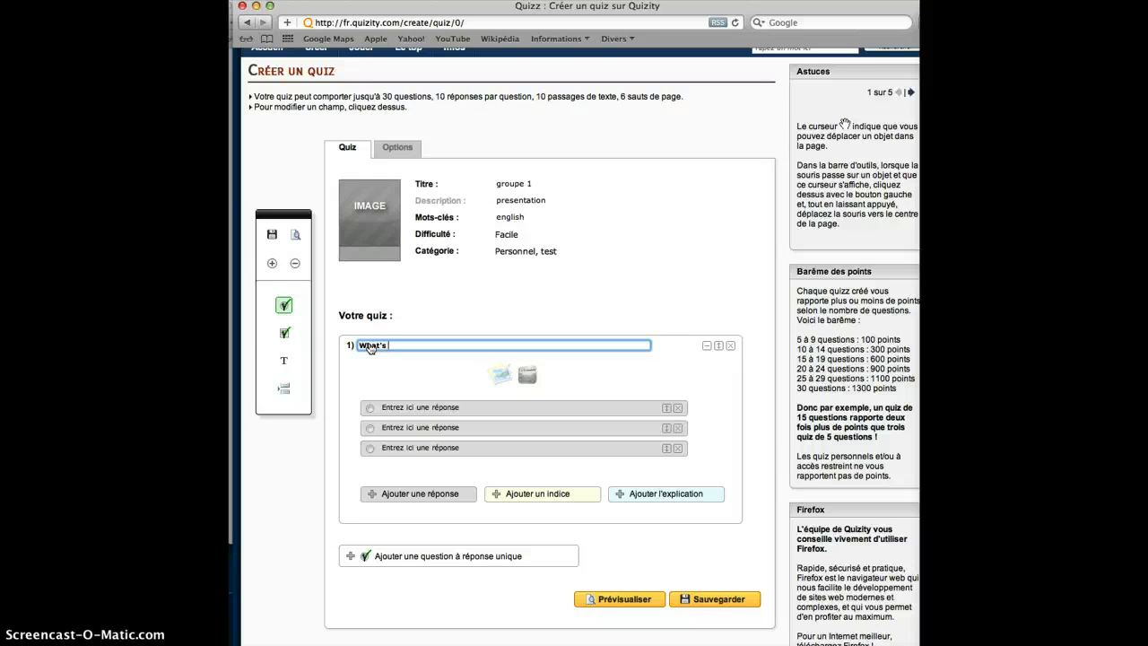
{"action": "type", "text": "Mrs Coutelas's favourite subject?"}
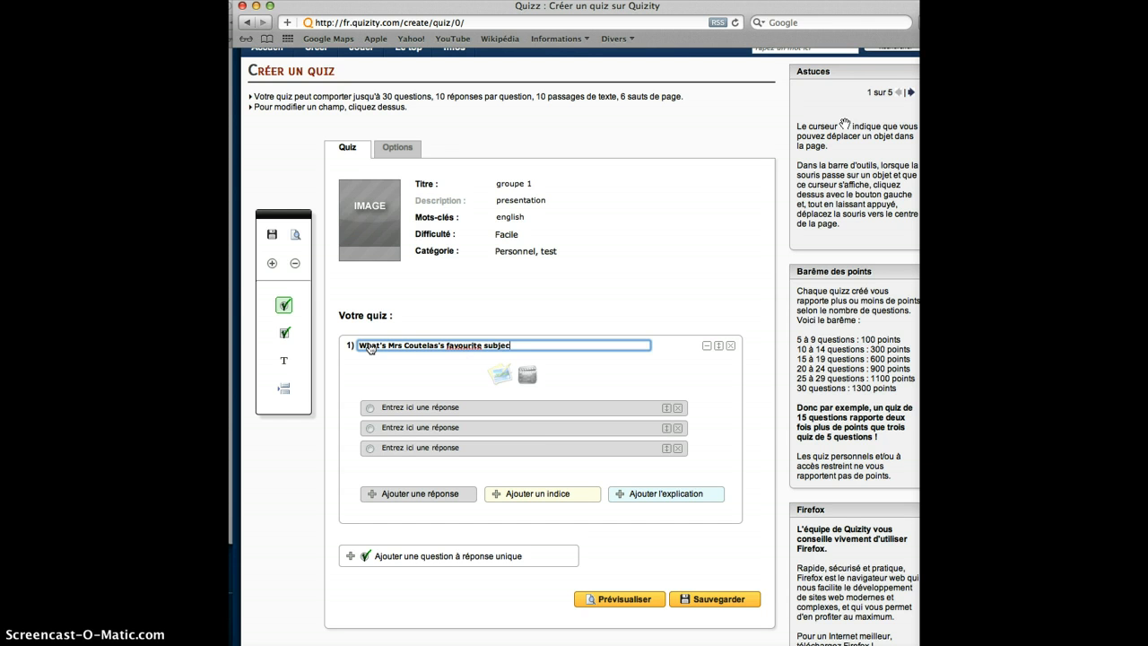
- Fill in the three answers of question 1 with English, Spanish and Maths, in that order
{"action": "left_click", "coordinate": [409, 411]}
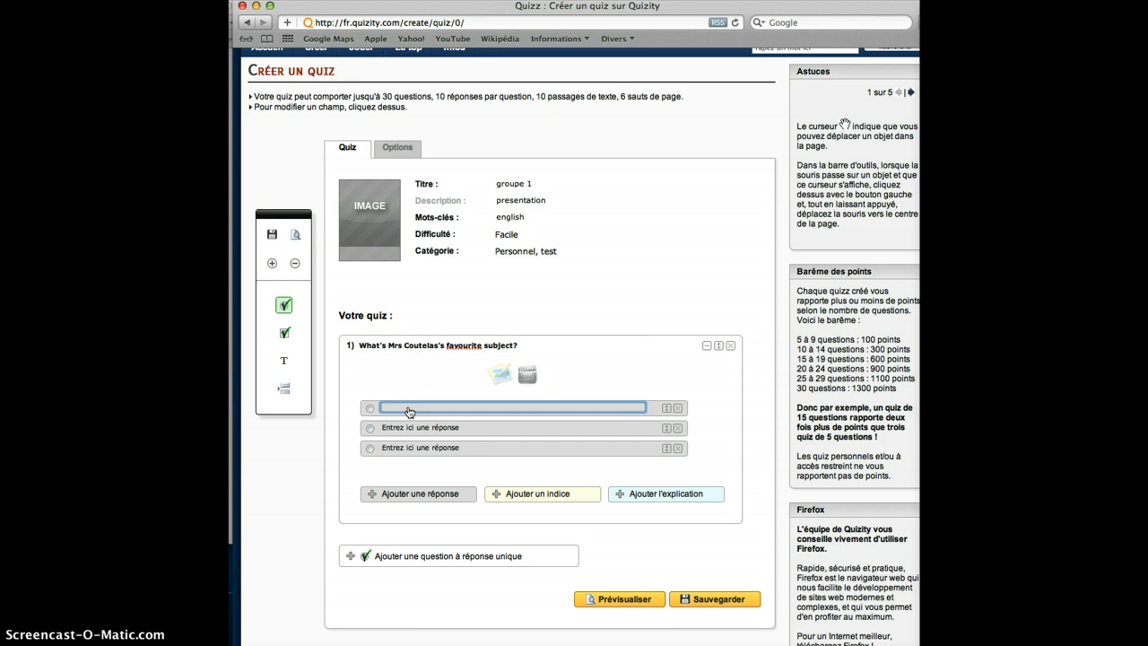
{"action": "type", "text": "English"}
{"action": "left_click", "coordinate": [407, 431]}
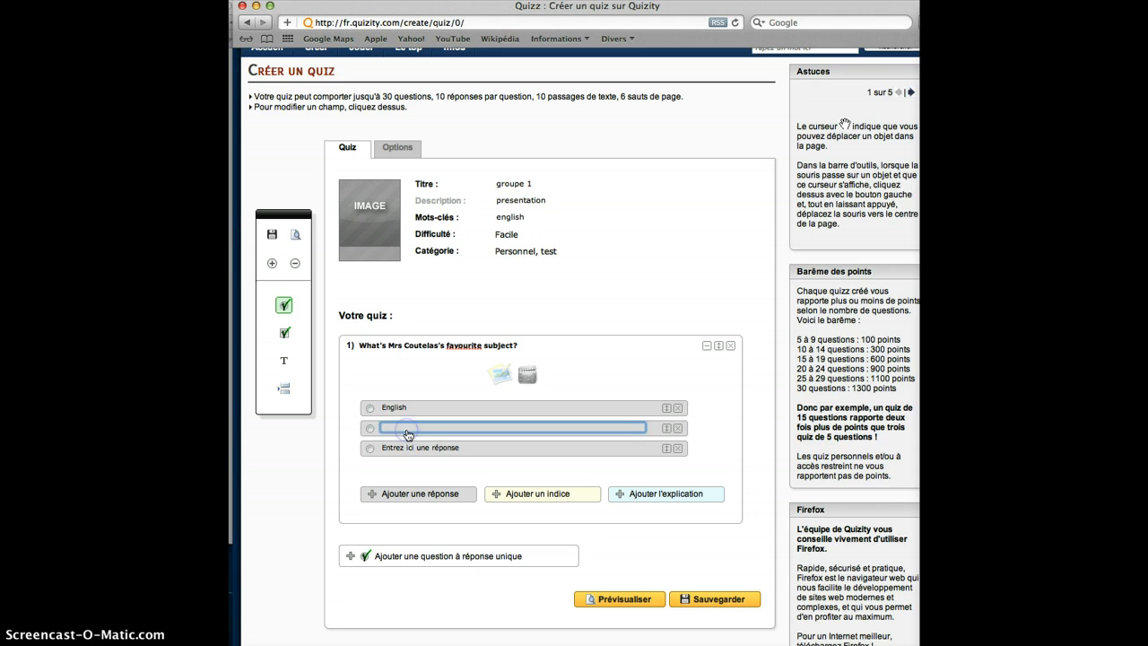
{"action": "type", "text": "Spanish"}
{"action": "left_click", "coordinate": [404, 451]}
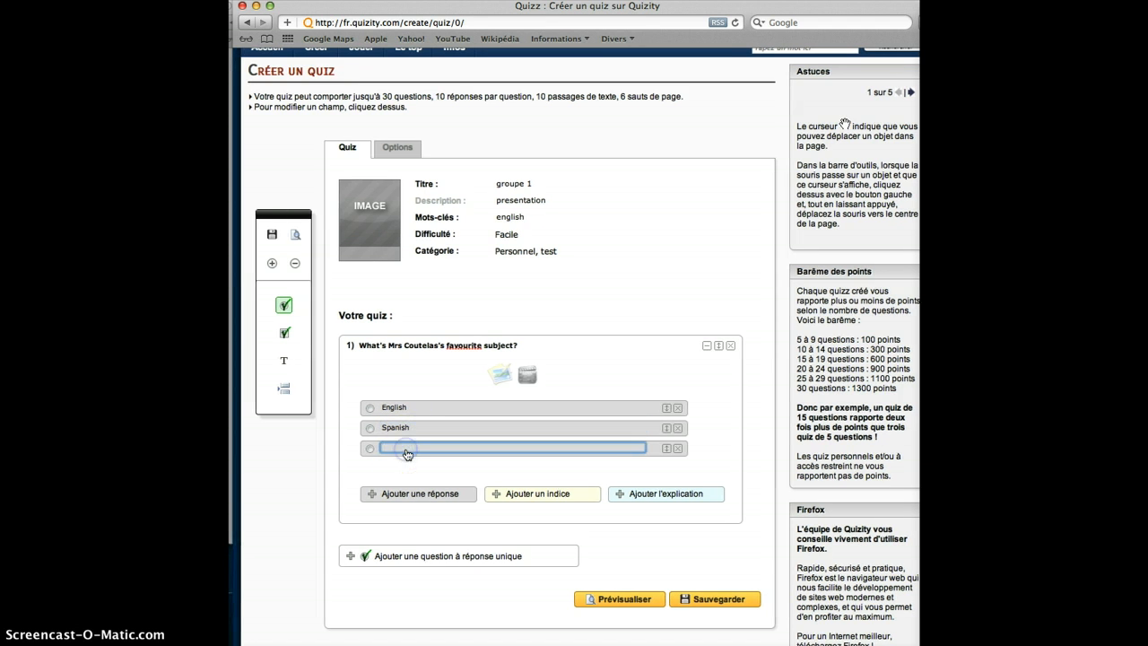
{"action": "type", "text": "Maths"}
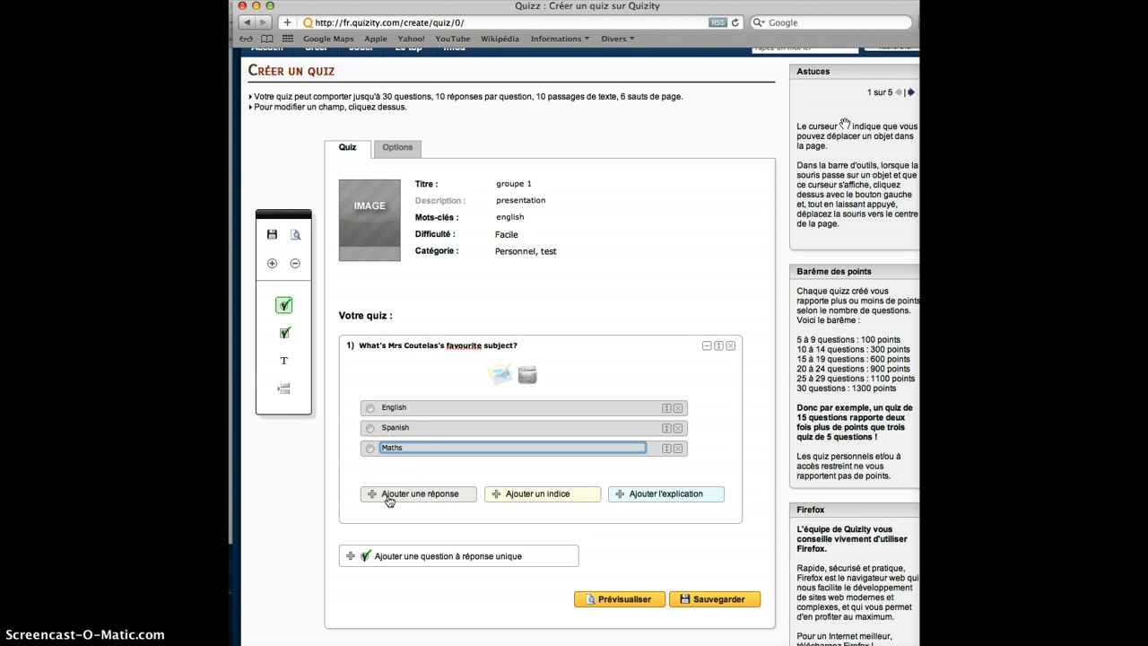
- Add a fourth answer, "French", to question 1
{"action": "left_click", "coordinate": [389, 496]}
{"action": "left_click", "coordinate": [415, 470]}
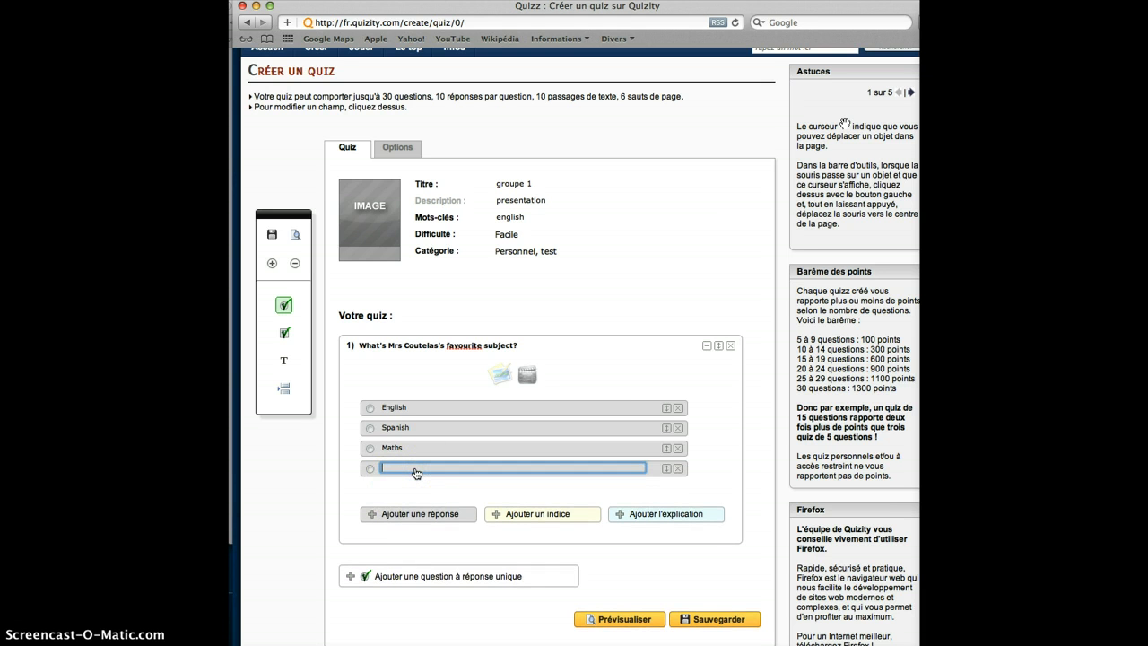
{"action": "type", "text": "French"}
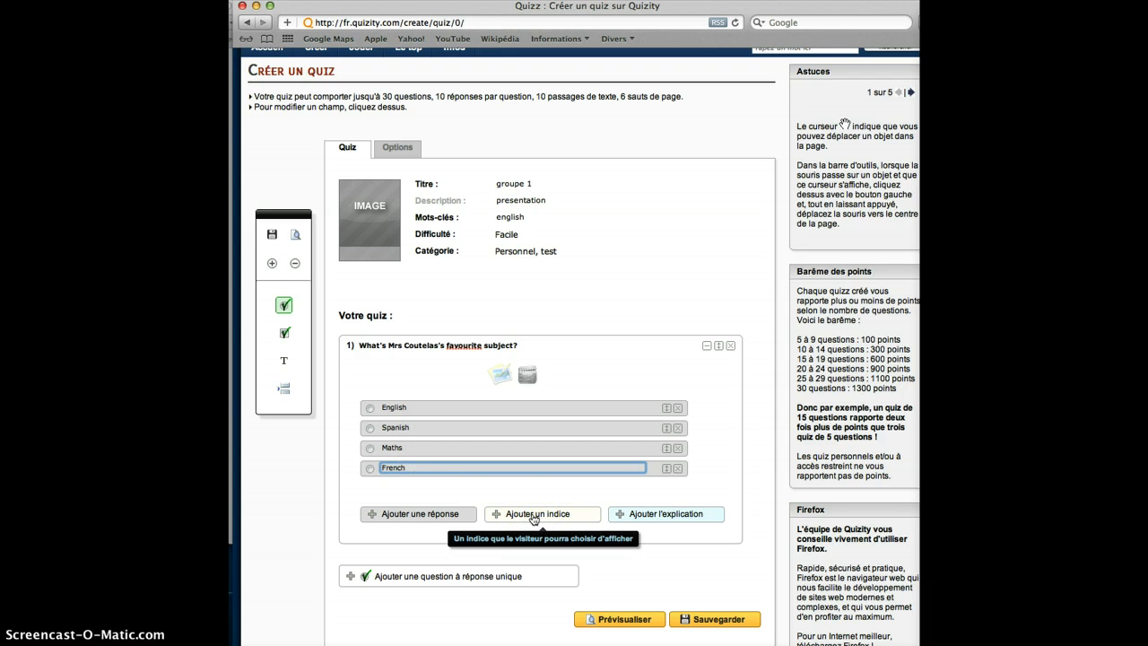
- Mark English as the correct answer to question 1 and move it to third place, between Maths and French
{"action": "left_click", "coordinate": [370, 409]}
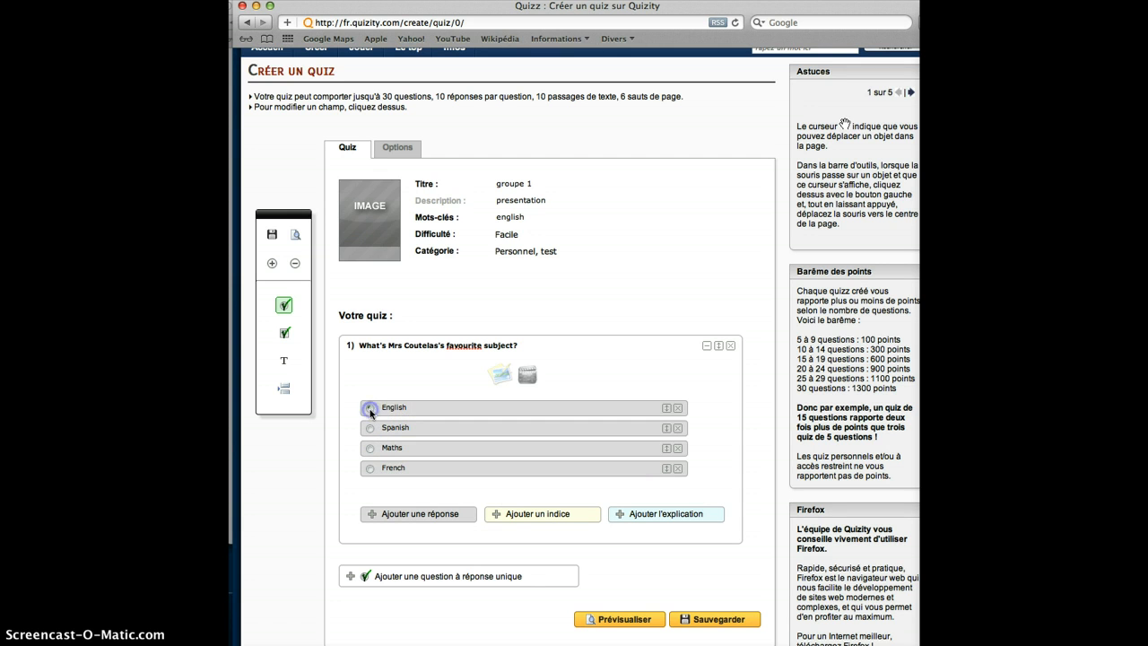
{"action": "left_click", "coordinate": [508, 409]}
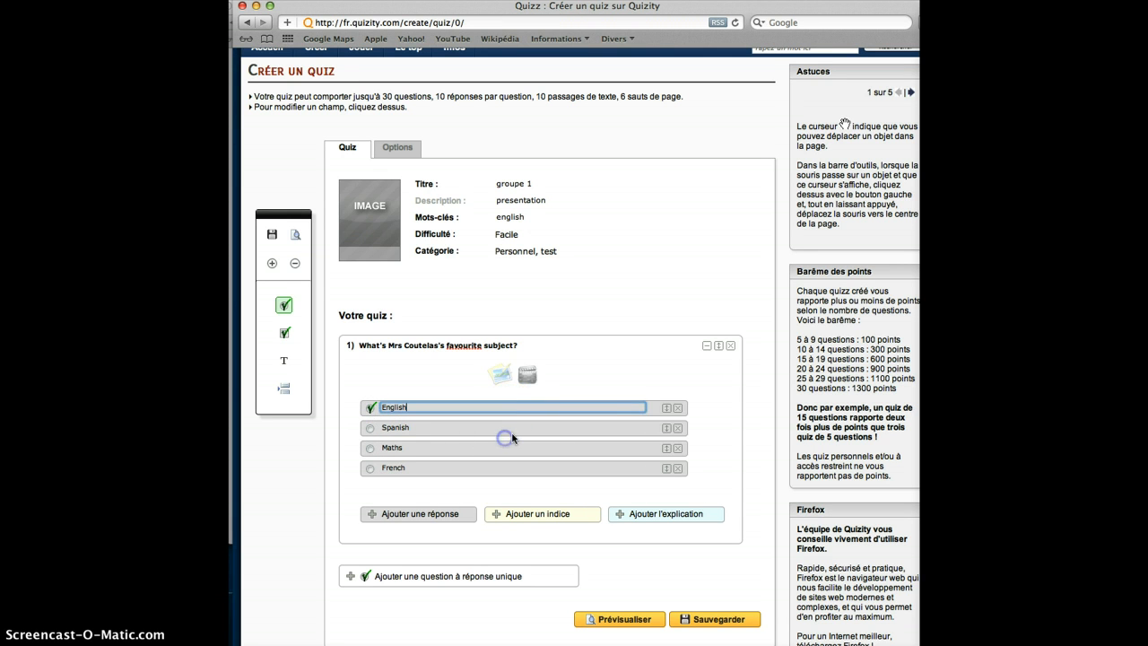
{"action": "left_click_drag", "start_coordinate": [666, 409], "coordinate": [662, 442]}
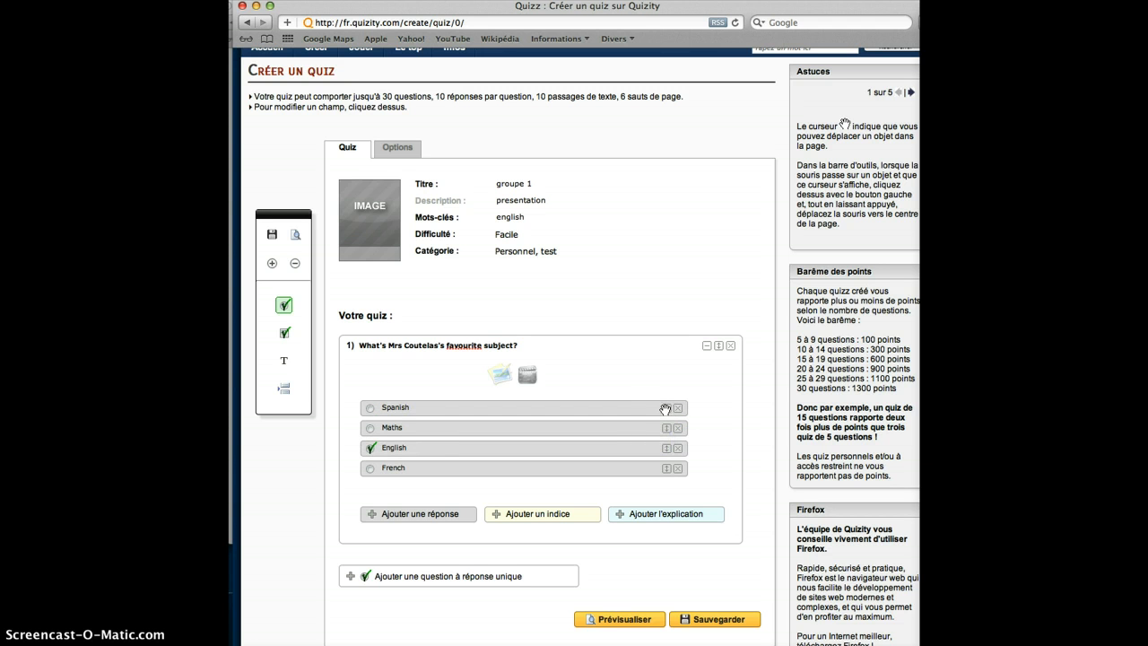
{"action": "left_click", "coordinate": [668, 408]}
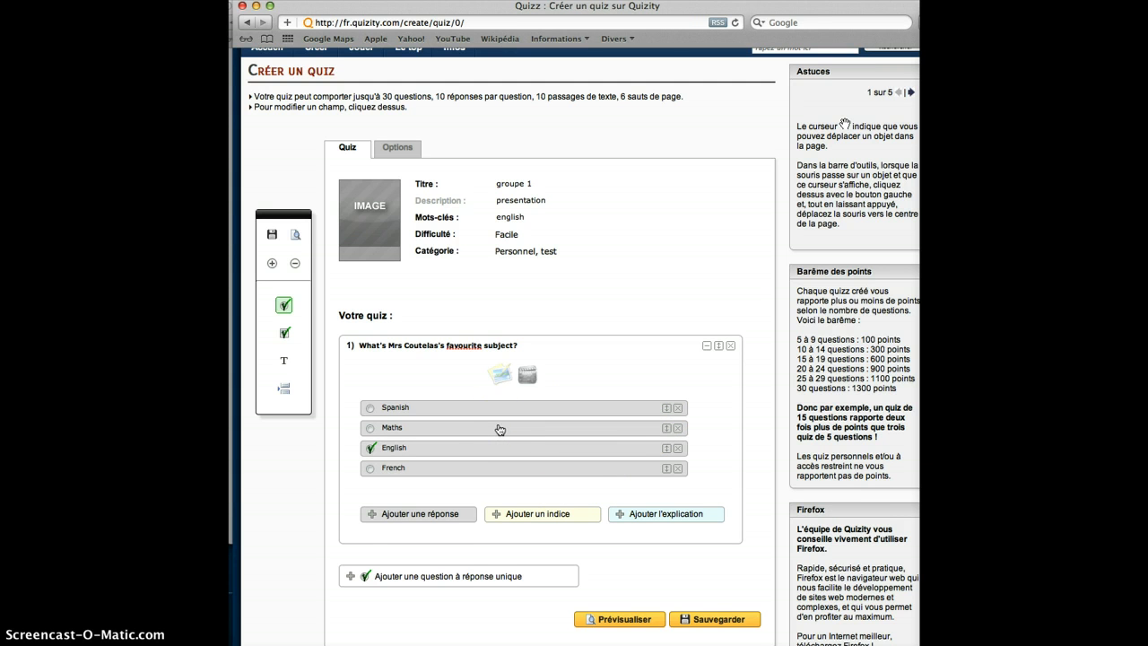
- Add a second single-answer question to the quiz and delete its third answer
{"action": "left_click", "coordinate": [350, 579]}
{"action": "scroll", "coordinate": [405, 584], "scroll_direction": "down", "scroll_amount": 5}
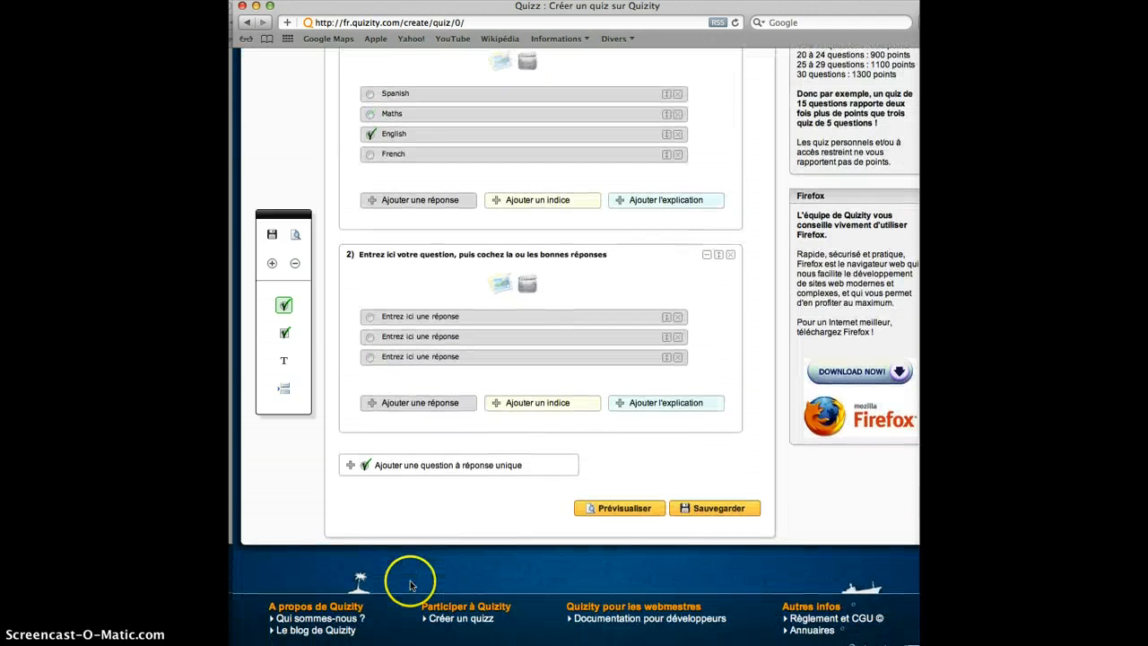
{"action": "left_click", "coordinate": [377, 259]}
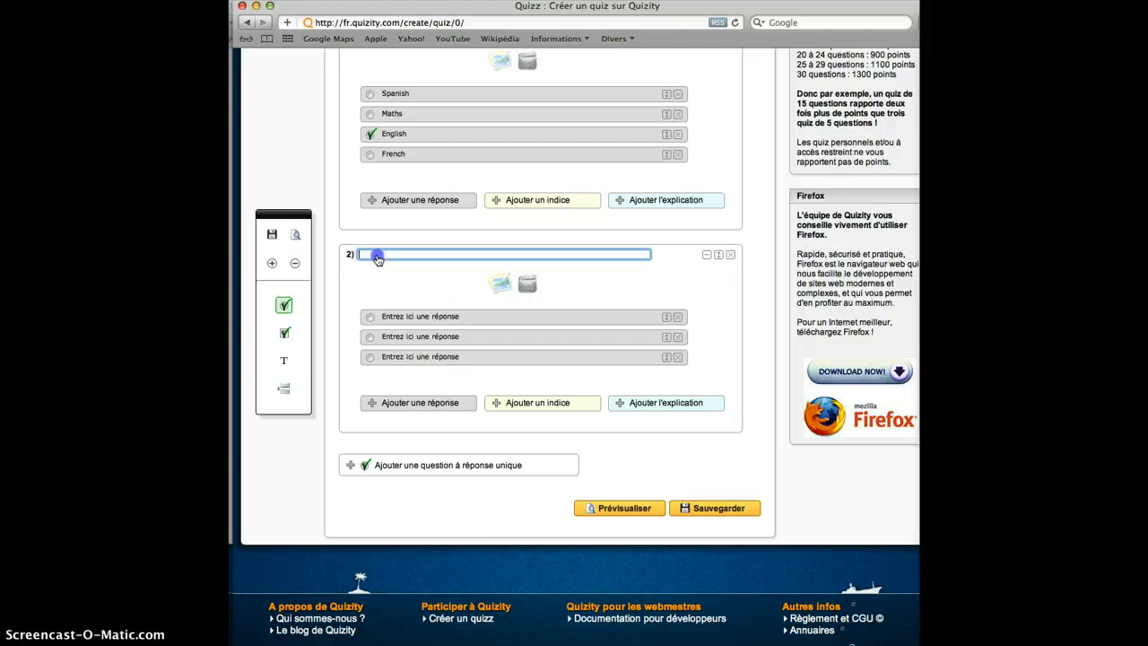
{"action": "left_click", "coordinate": [678, 359]}
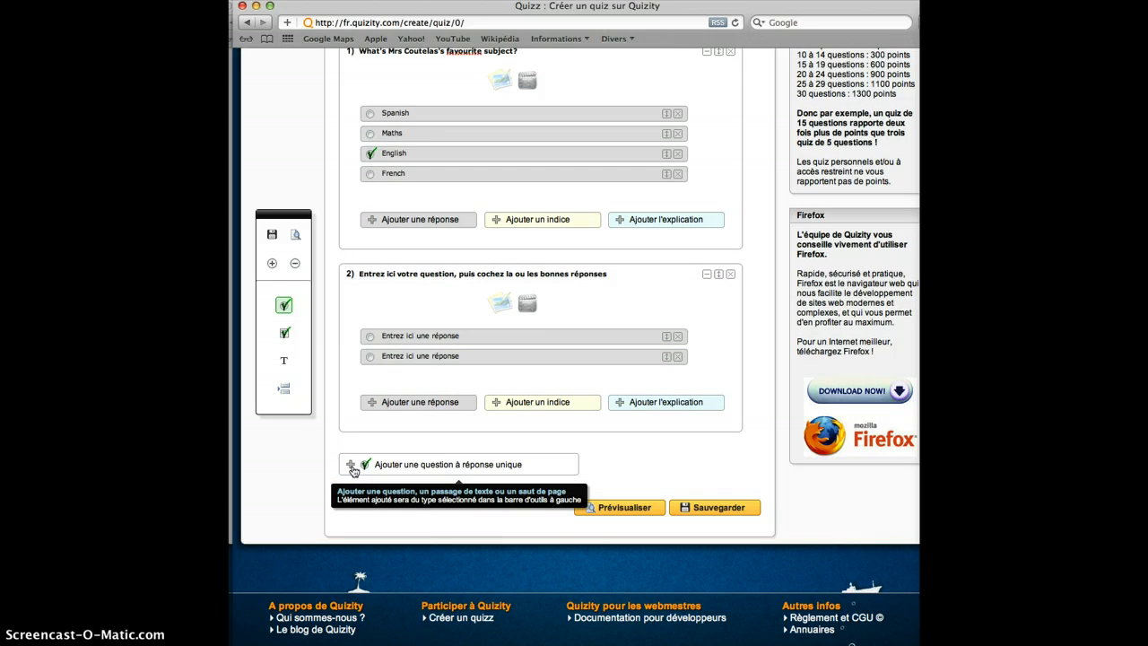
{"action": "scroll", "coordinate": [437, 380], "scroll_direction": "up", "scroll_amount": 10}
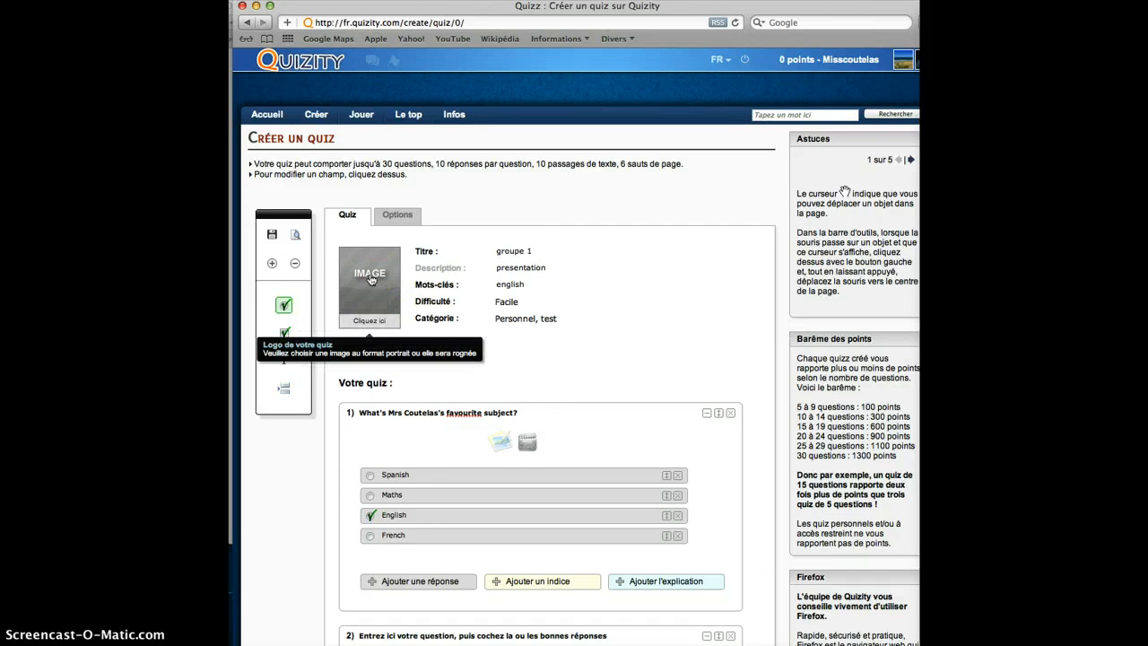
{"action": "scroll", "coordinate": [371, 279], "scroll_direction": "down", "scroll_amount": 10}
{"action": "left_click", "coordinate": [536, 335]}
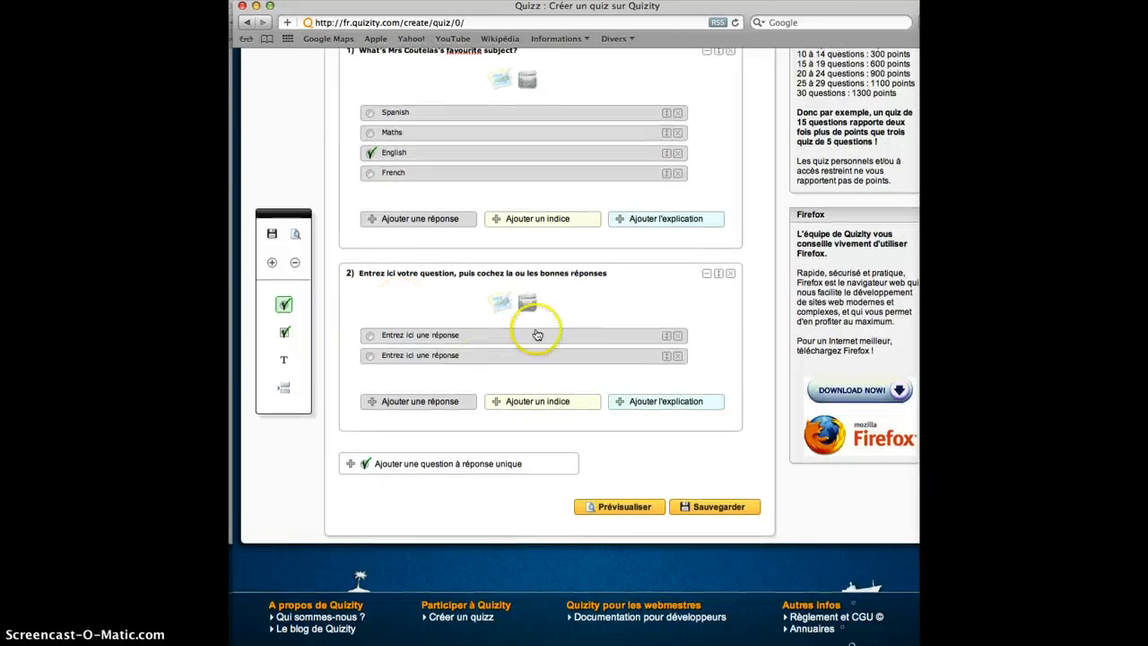
{"action": "scroll", "coordinate": [501, 305], "scroll_direction": "up", "scroll_amount": 3}
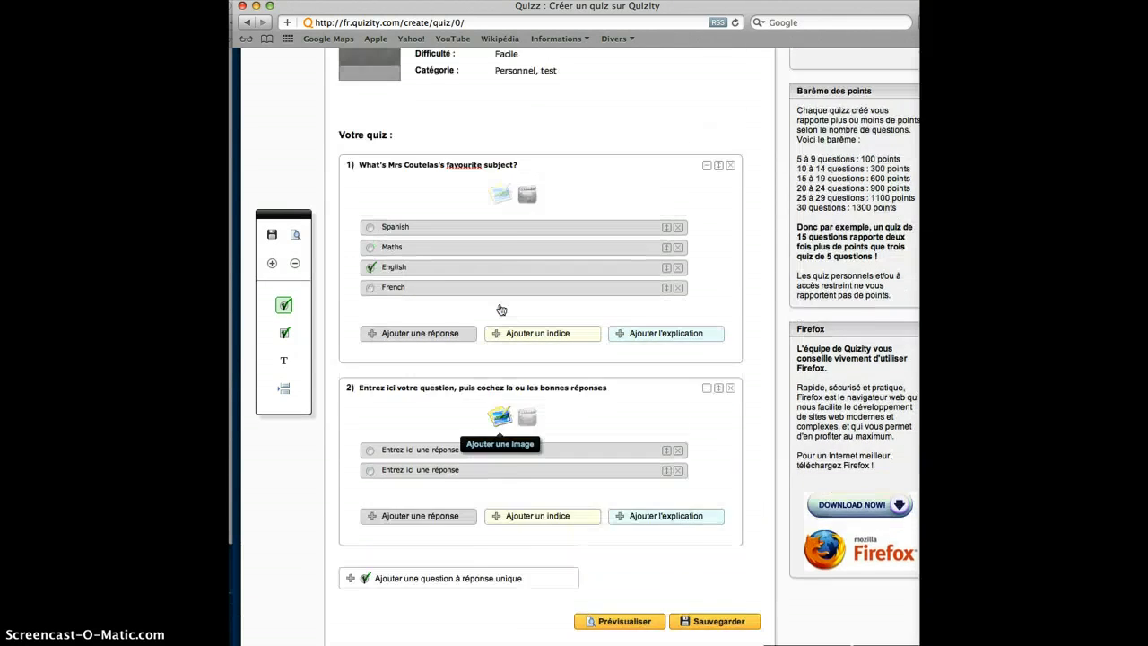
{"action": "scroll", "coordinate": [502, 309], "scroll_direction": "up", "scroll_amount": 3}
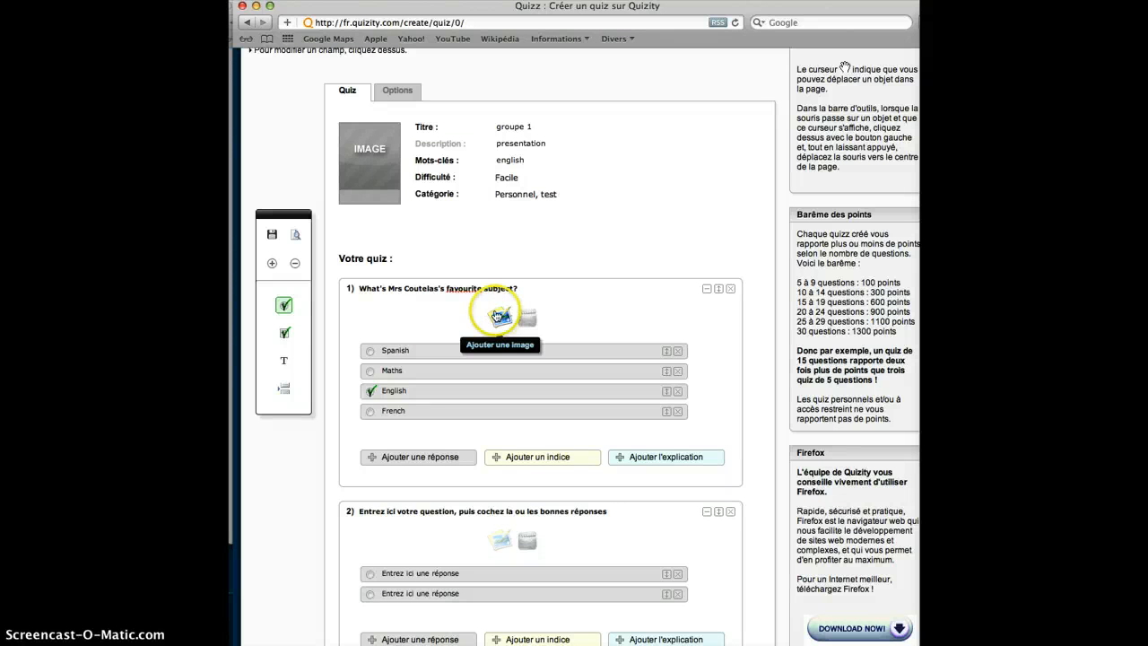
{"action": "left_click", "coordinate": [499, 320]}
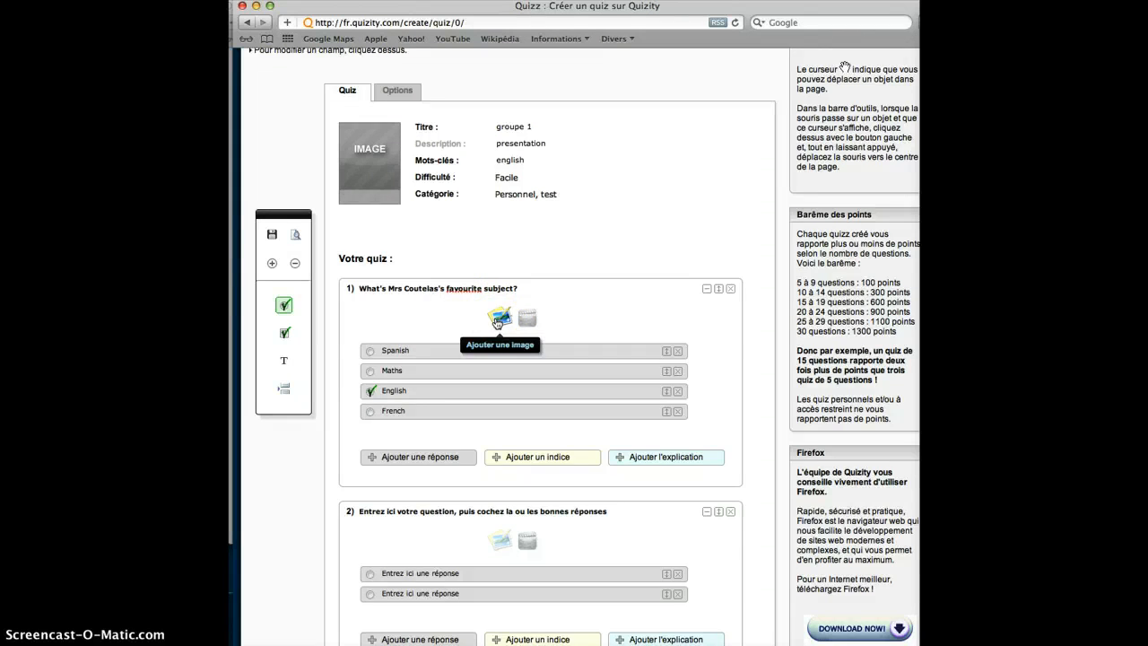
{"action": "left_click", "coordinate": [469, 319]}
- Save the quiz and dismiss the save report
{"action": "scroll", "coordinate": [468, 323], "scroll_direction": "down", "scroll_amount": 5}
{"action": "left_click", "coordinate": [696, 508]}
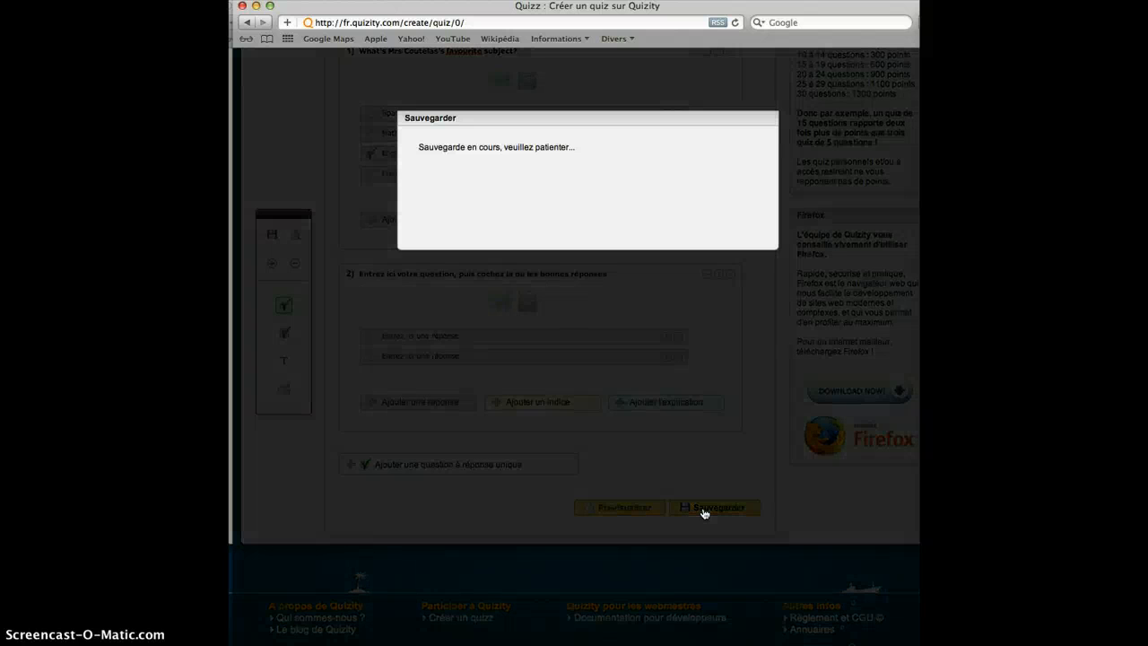
{"action": "left_click", "coordinate": [598, 390]}
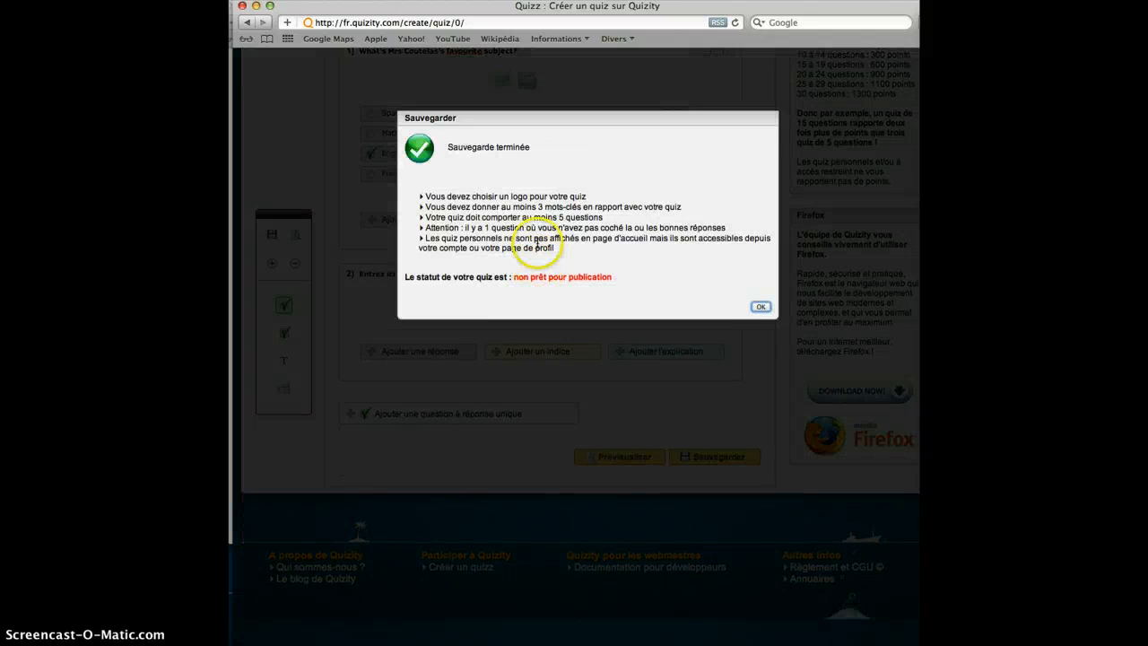
{"action": "scroll", "coordinate": [417, 171], "scroll_direction": "up", "scroll_amount": 2}
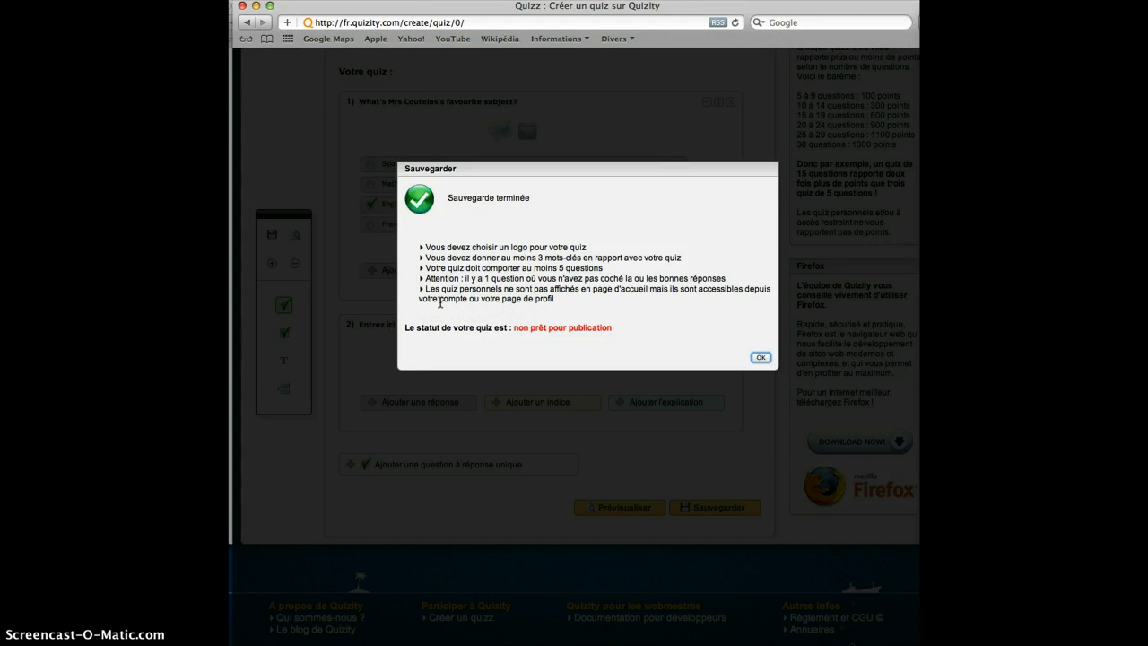
{"action": "left_click", "coordinate": [760, 358]}
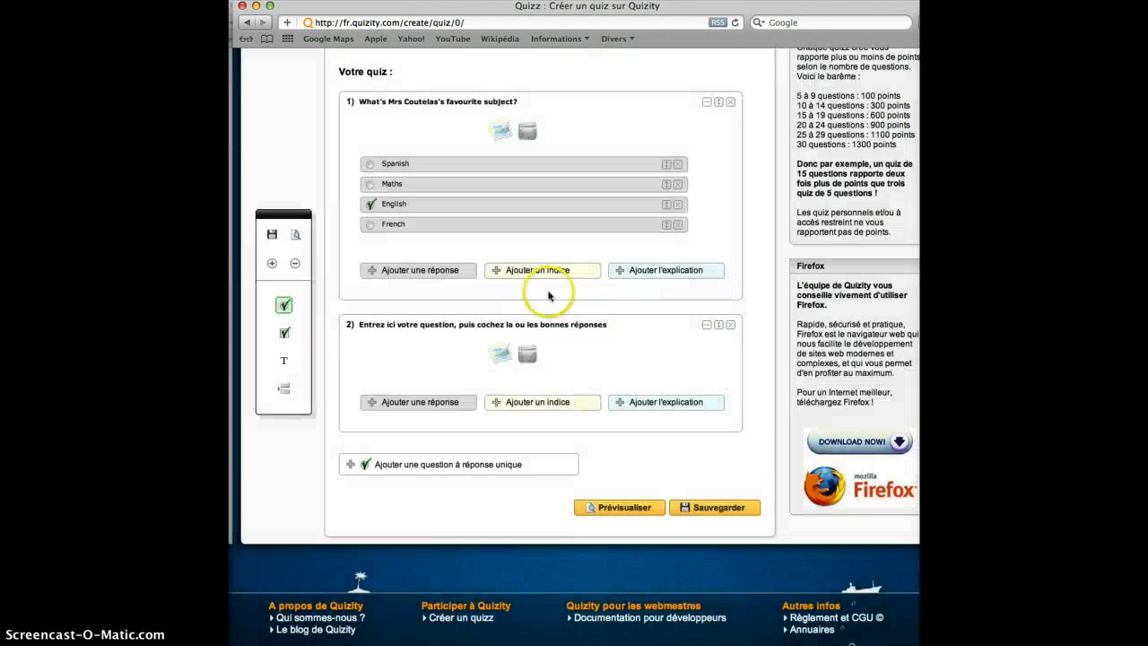
- Go to the member area's list of own creations and open the published quiz "Obligations dans le passé"
{"action": "scroll", "coordinate": [547, 294], "scroll_direction": "up", "scroll_amount": 5}
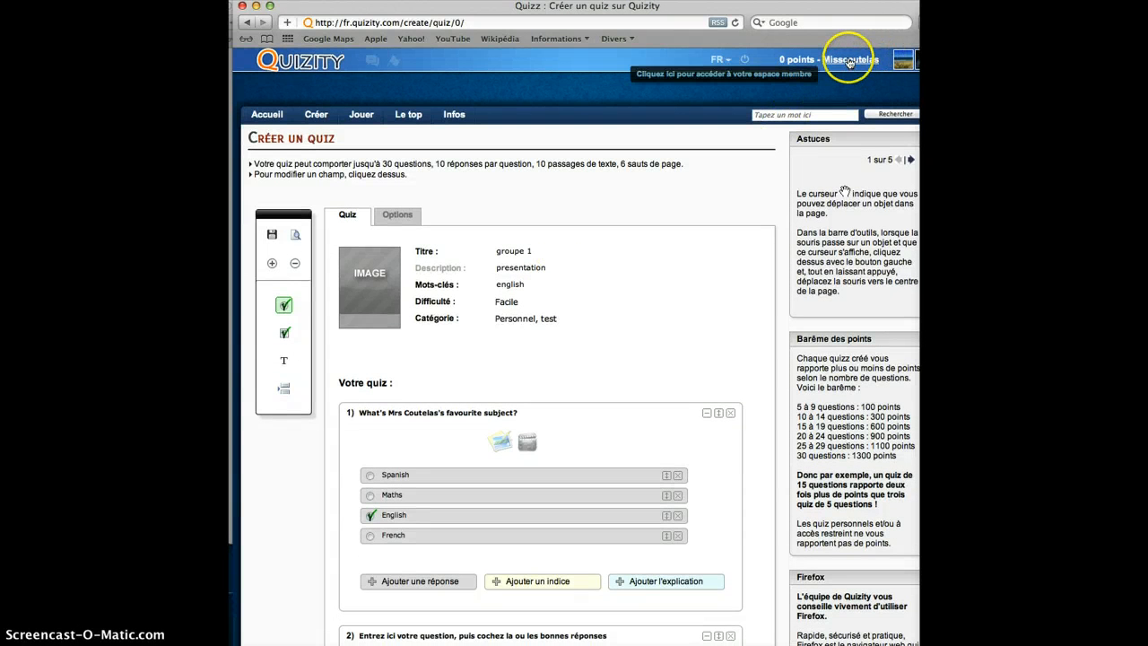
{"action": "left_click", "coordinate": [850, 60]}
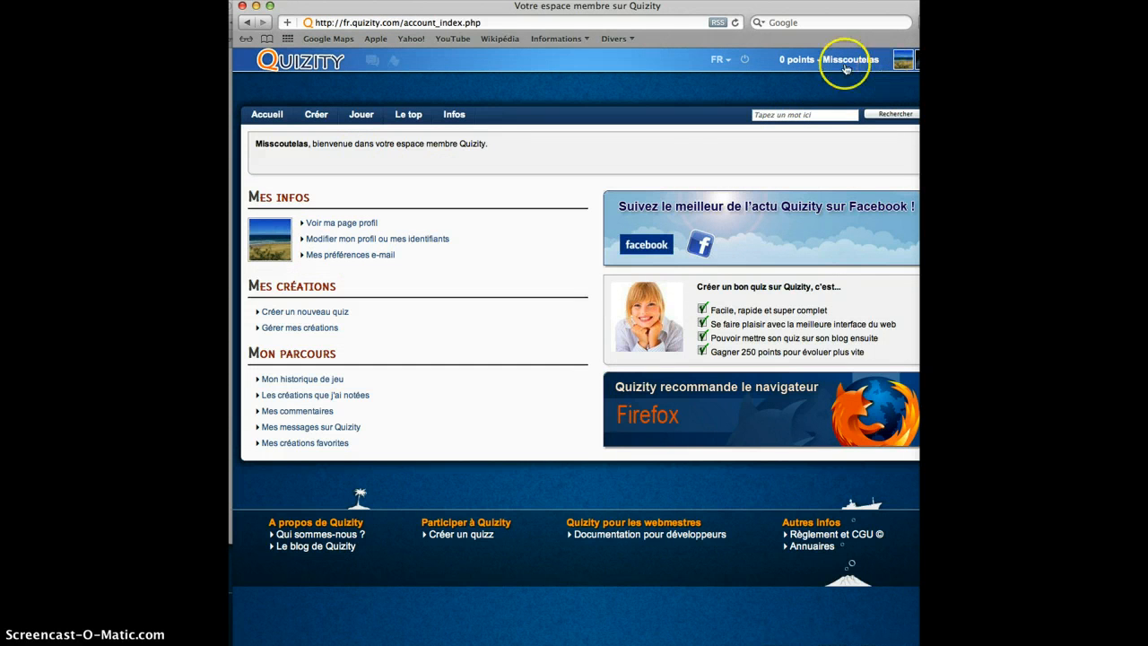
{"action": "left_click", "coordinate": [301, 328]}
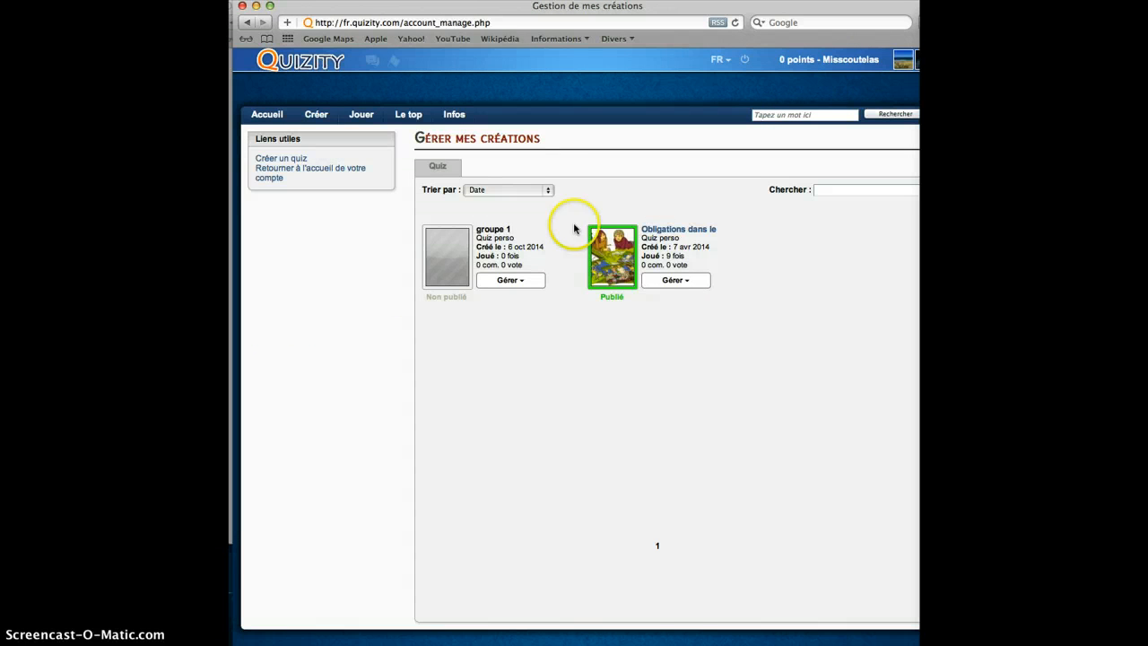
{"action": "left_click", "coordinate": [668, 281]}
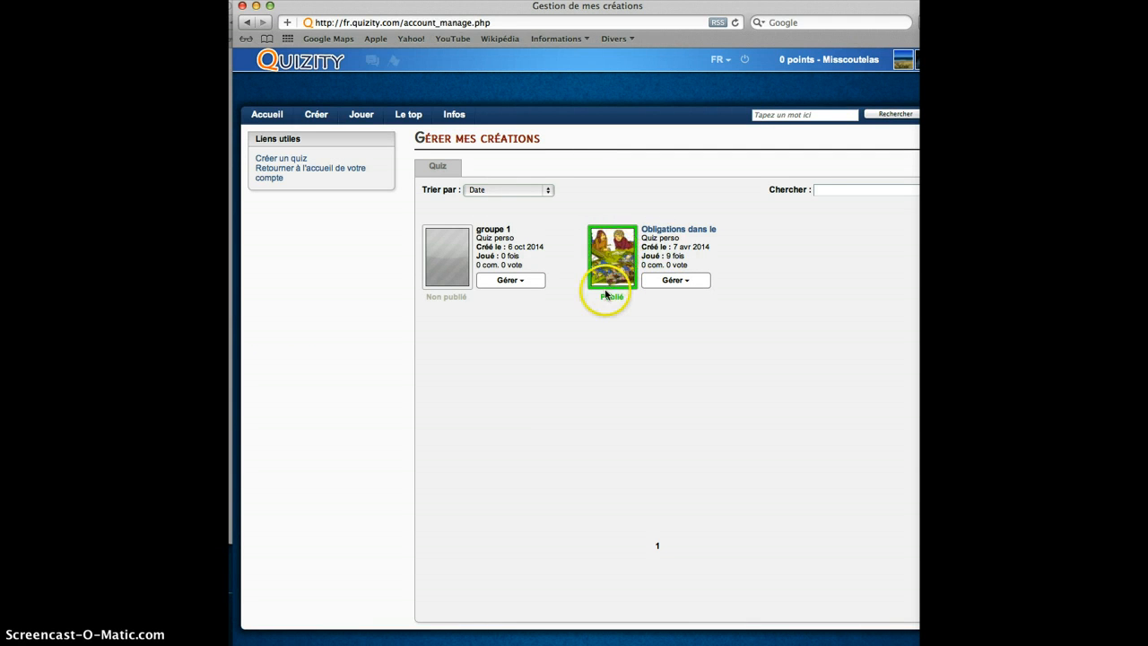
{"action": "left_click", "coordinate": [660, 231]}
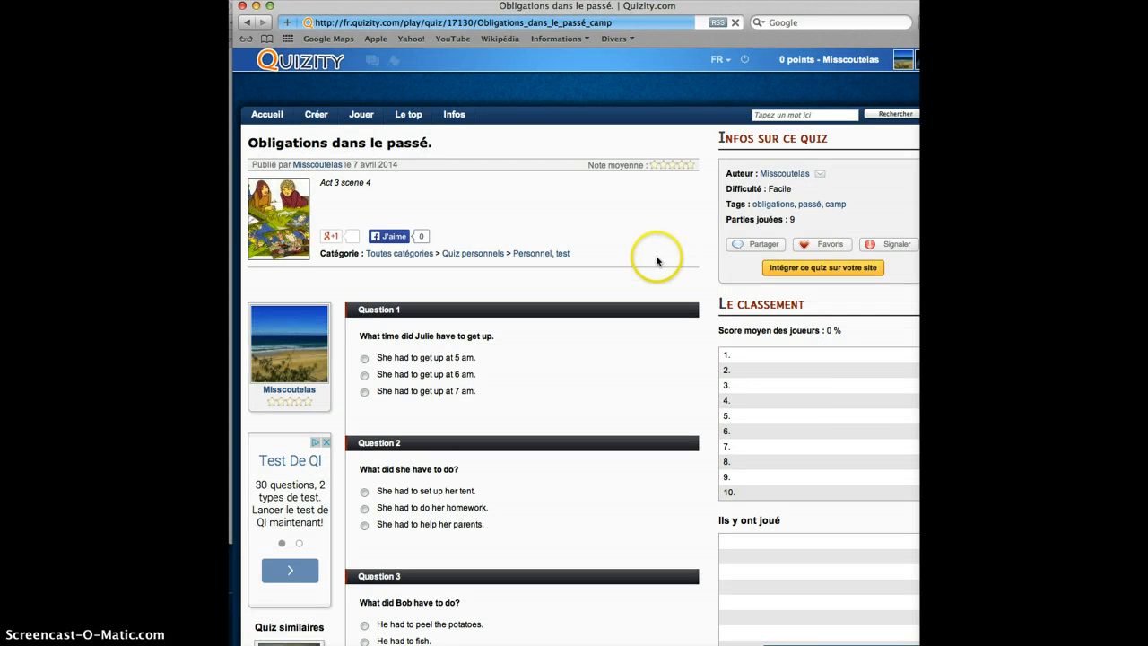
- Answer question 1 with "She had to get up at 7 am." and question 2 with "She had to do her homework."
{"action": "scroll", "coordinate": [656, 259], "scroll_direction": "down", "scroll_amount": 5}
{"action": "scroll", "coordinate": [655, 260], "scroll_direction": "up", "scroll_amount": 5}
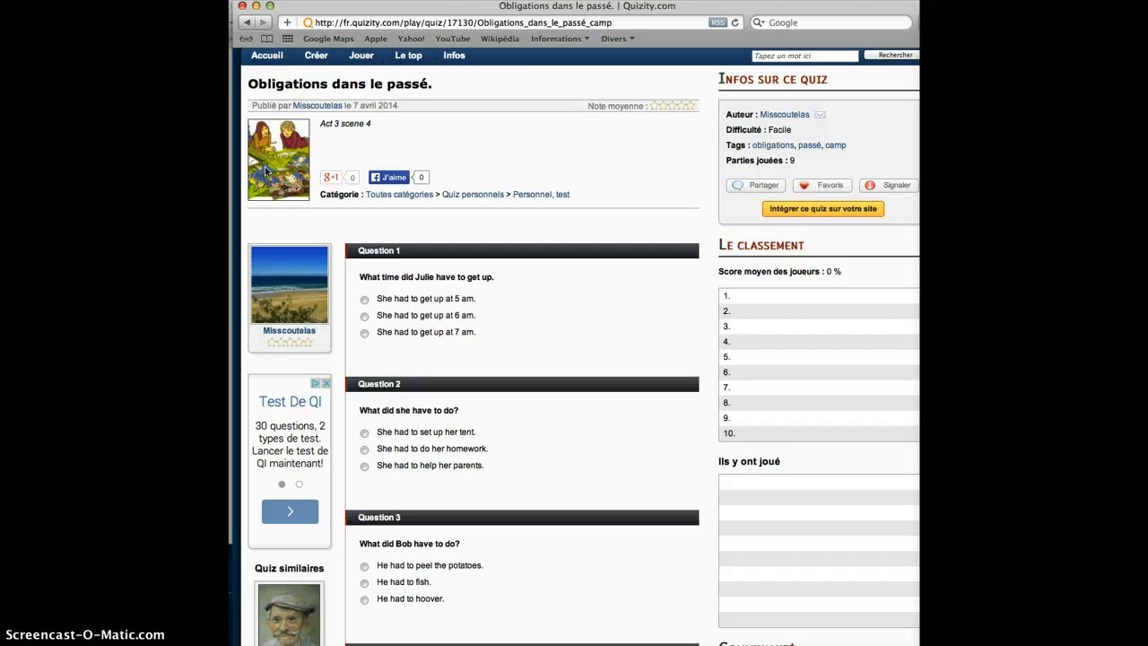
{"action": "scroll", "coordinate": [266, 171], "scroll_direction": "down", "scroll_amount": 2}
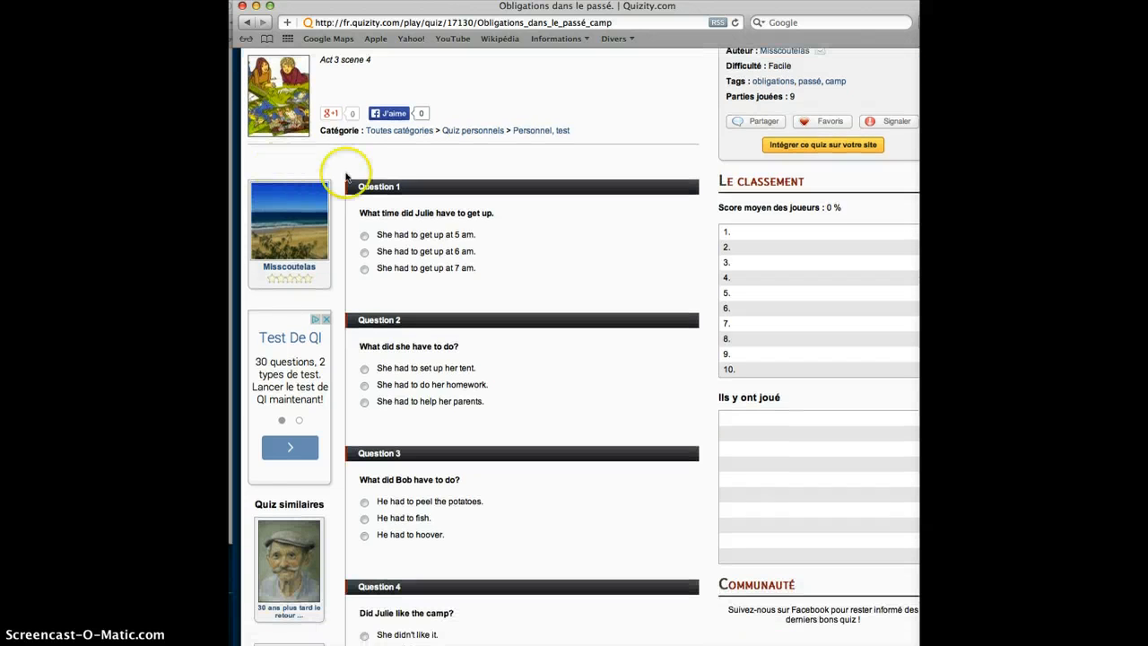
{"action": "scroll", "coordinate": [269, 112], "scroll_direction": "down", "scroll_amount": 3}
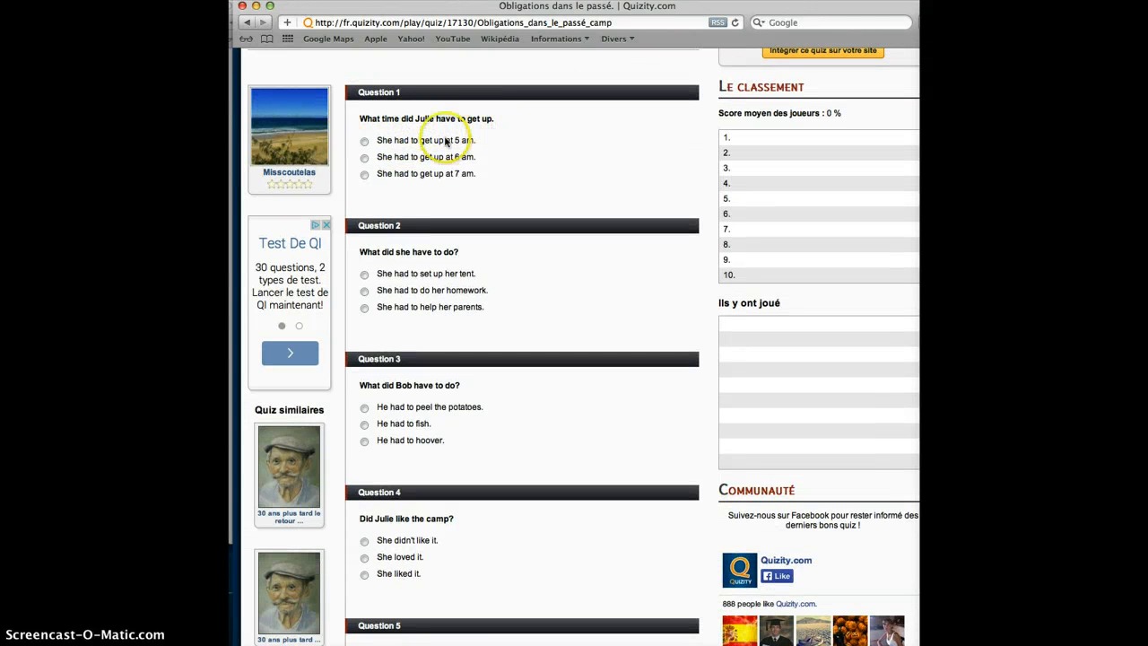
{"action": "left_click", "coordinate": [364, 173]}
{"action": "scroll", "coordinate": [553, 209], "scroll_direction": "down", "scroll_amount": 2}
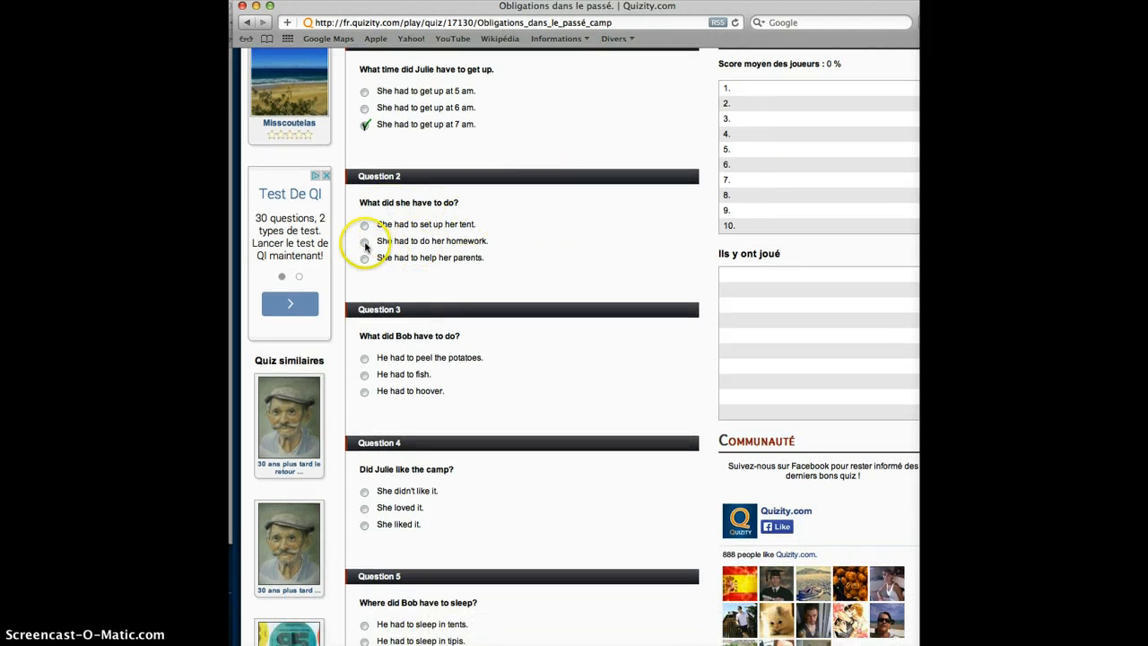
{"action": "left_click", "coordinate": [365, 243]}
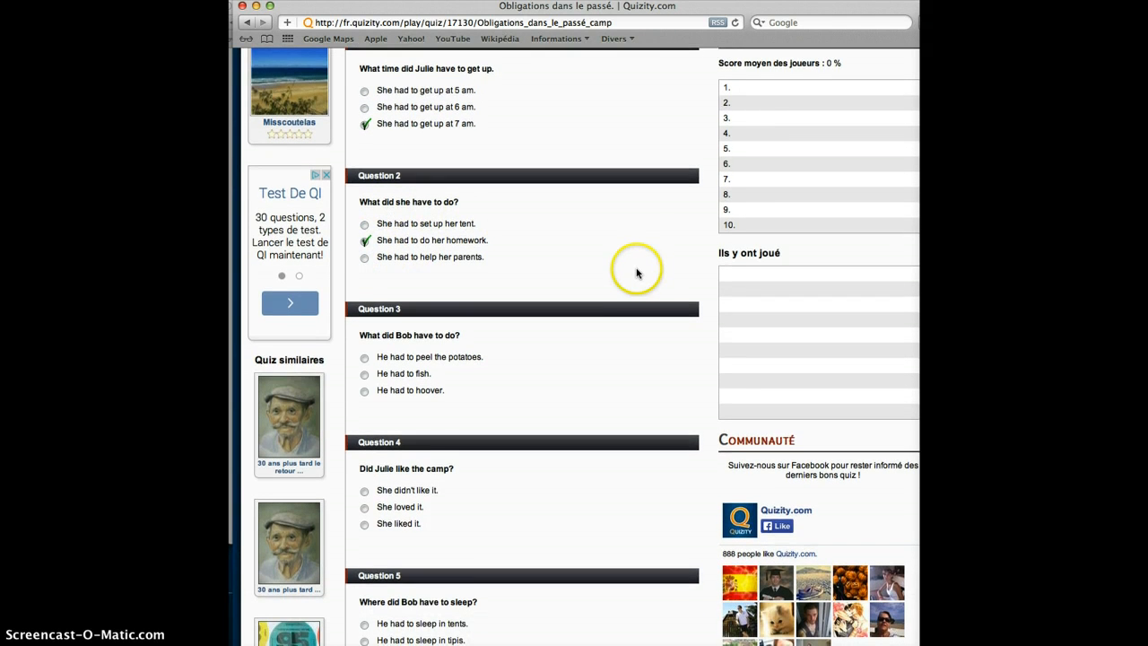
- Answer question 3 with "He had to fish.", question 4 with "She liked it." and question 5 with "He had to sleep in tents."
{"action": "scroll", "coordinate": [628, 273], "scroll_direction": "down", "scroll_amount": 2}
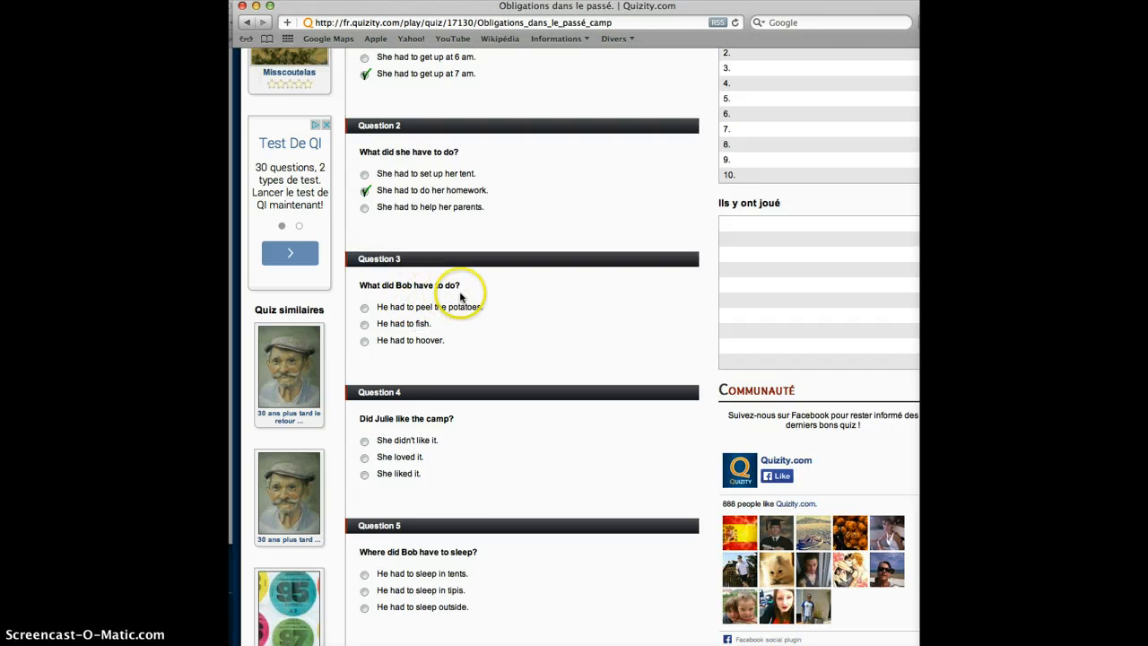
{"action": "left_click", "coordinate": [367, 327]}
{"action": "scroll", "coordinate": [502, 335], "scroll_direction": "down", "scroll_amount": 3}
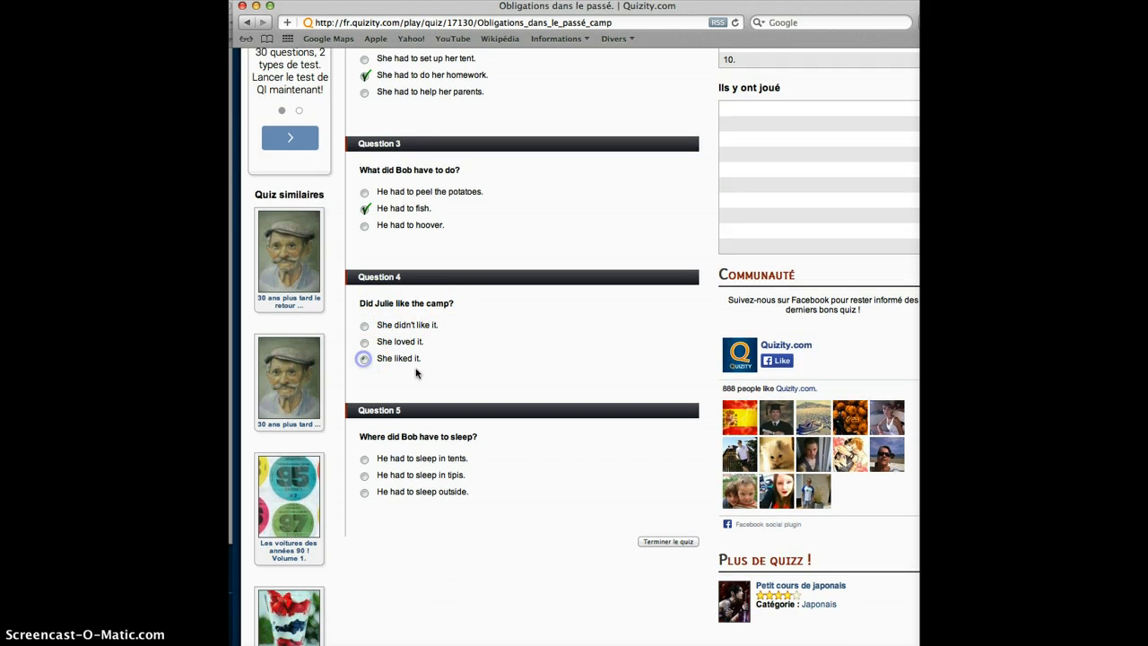
{"action": "scroll", "coordinate": [514, 358], "scroll_direction": "down", "scroll_amount": 3}
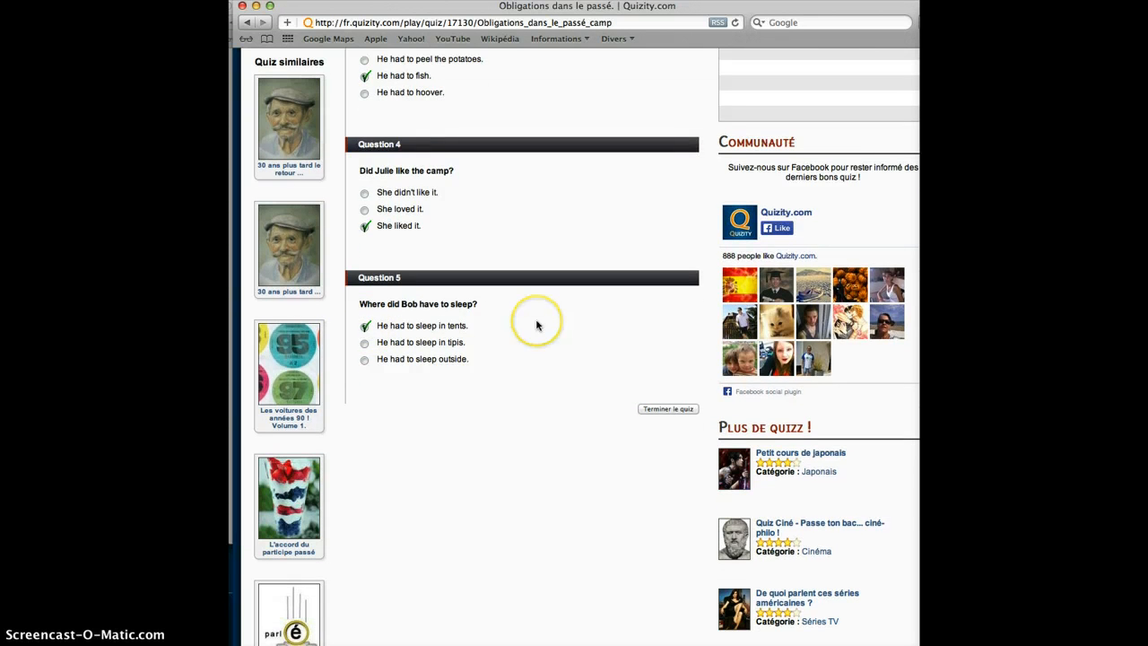
- Review the chosen answers to all five questions and finish the quiz to submit them
{"action": "scroll", "coordinate": [536, 323], "scroll_direction": "up", "scroll_amount": 10}
{"action": "scroll", "coordinate": [536, 324], "scroll_direction": "up", "scroll_amount": 3}
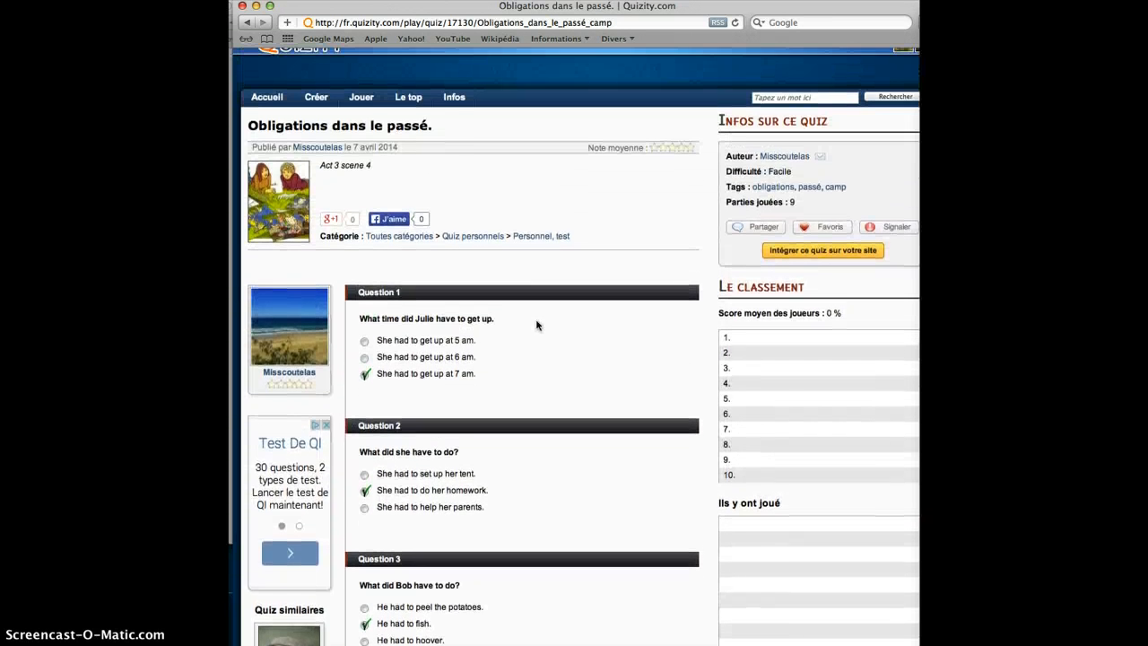
{"action": "scroll", "coordinate": [537, 325], "scroll_direction": "down", "scroll_amount": 8}
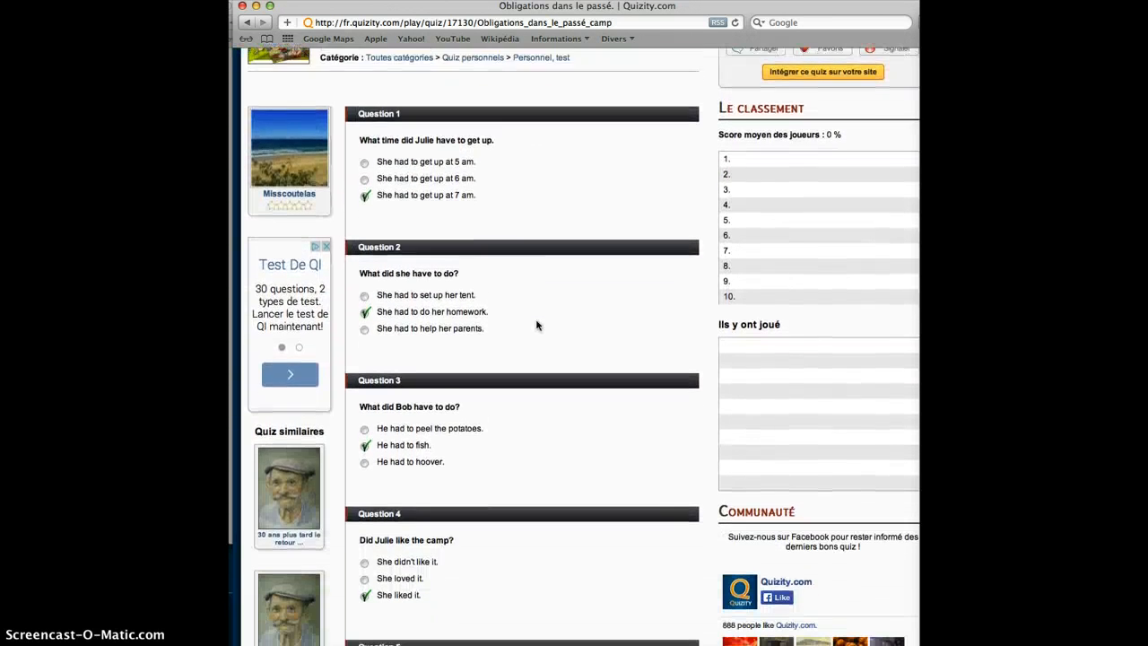
{"action": "scroll", "coordinate": [536, 325], "scroll_direction": "down", "scroll_amount": 4}
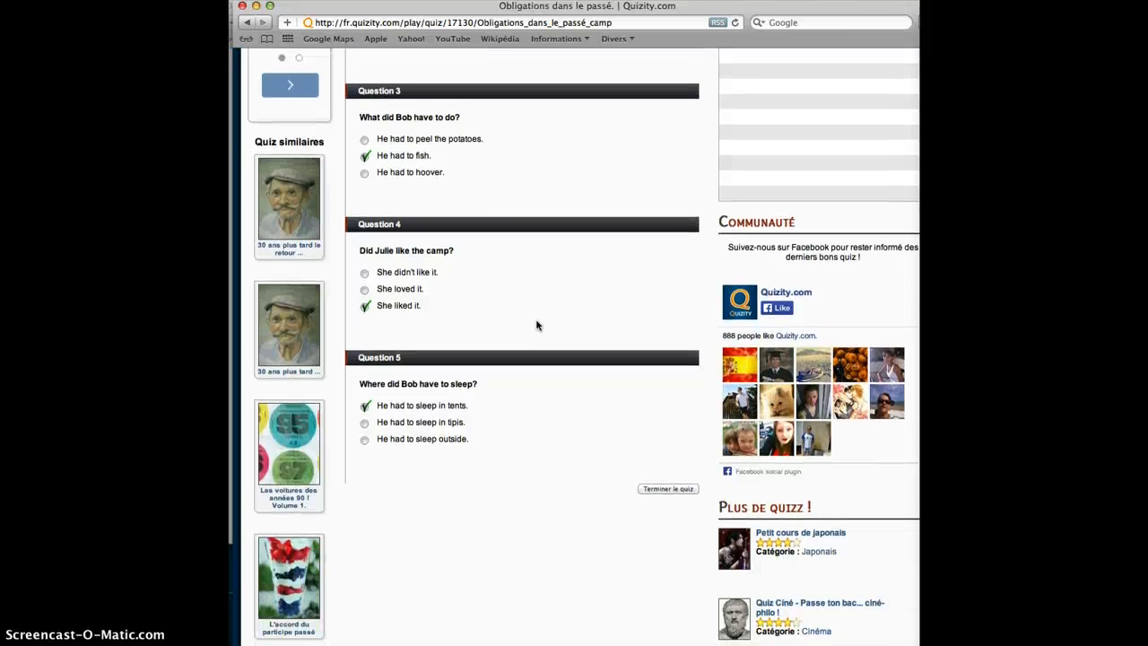
{"action": "scroll", "coordinate": [536, 325], "scroll_direction": "up", "scroll_amount": 7}
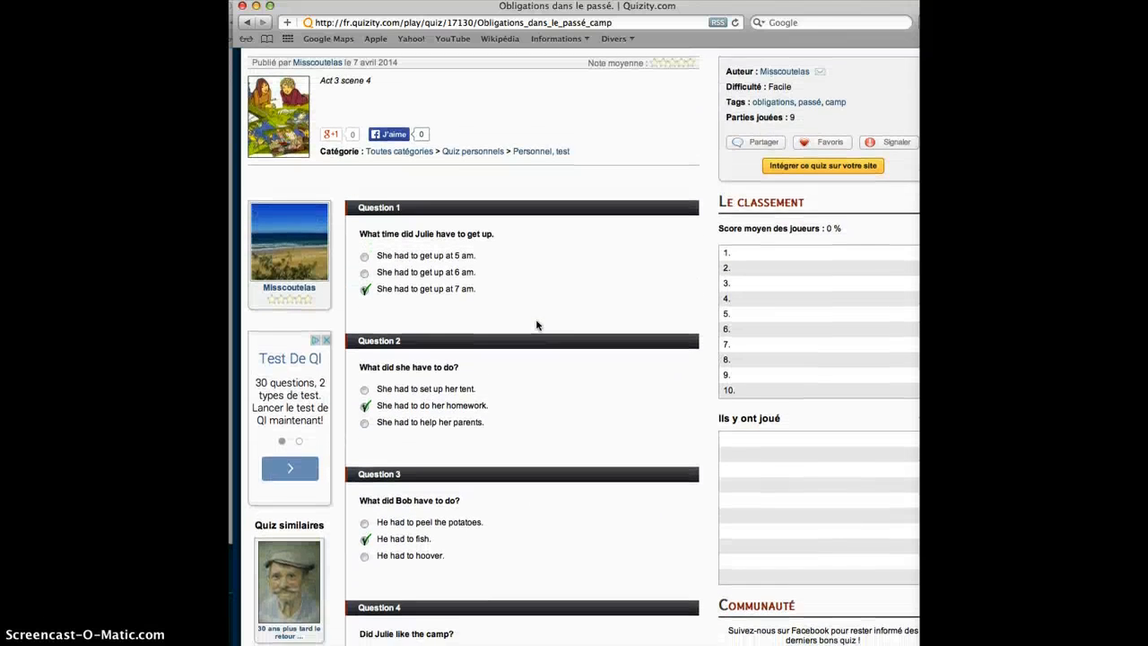
{"action": "scroll", "coordinate": [536, 325], "scroll_direction": "down", "scroll_amount": 7}
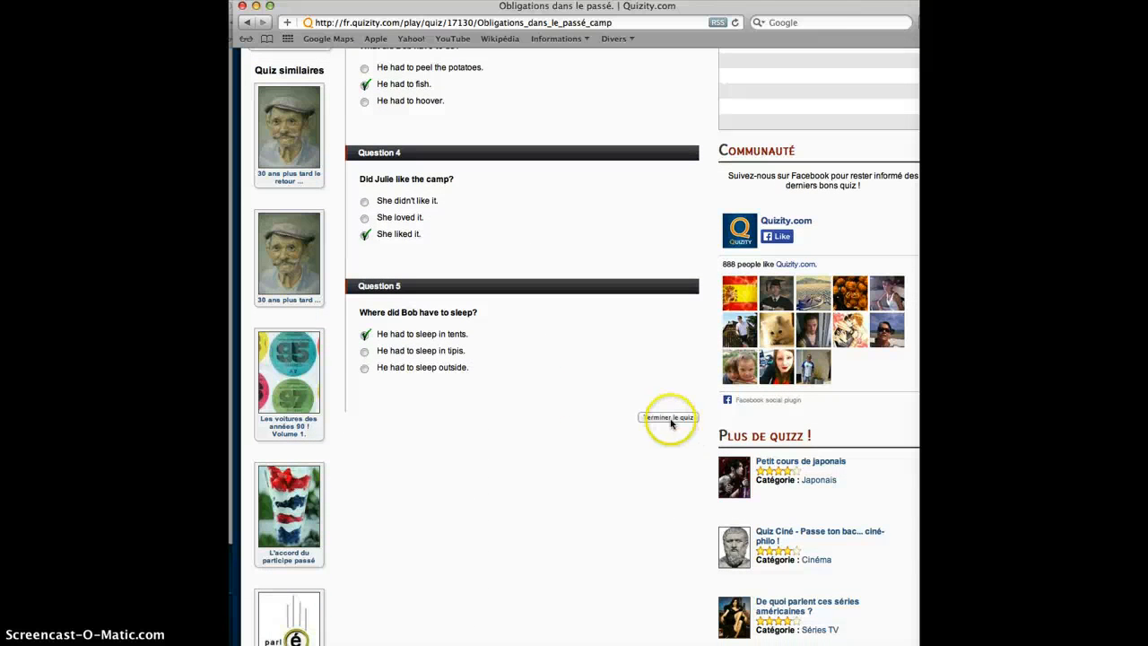
{"action": "left_click", "coordinate": [668, 418]}
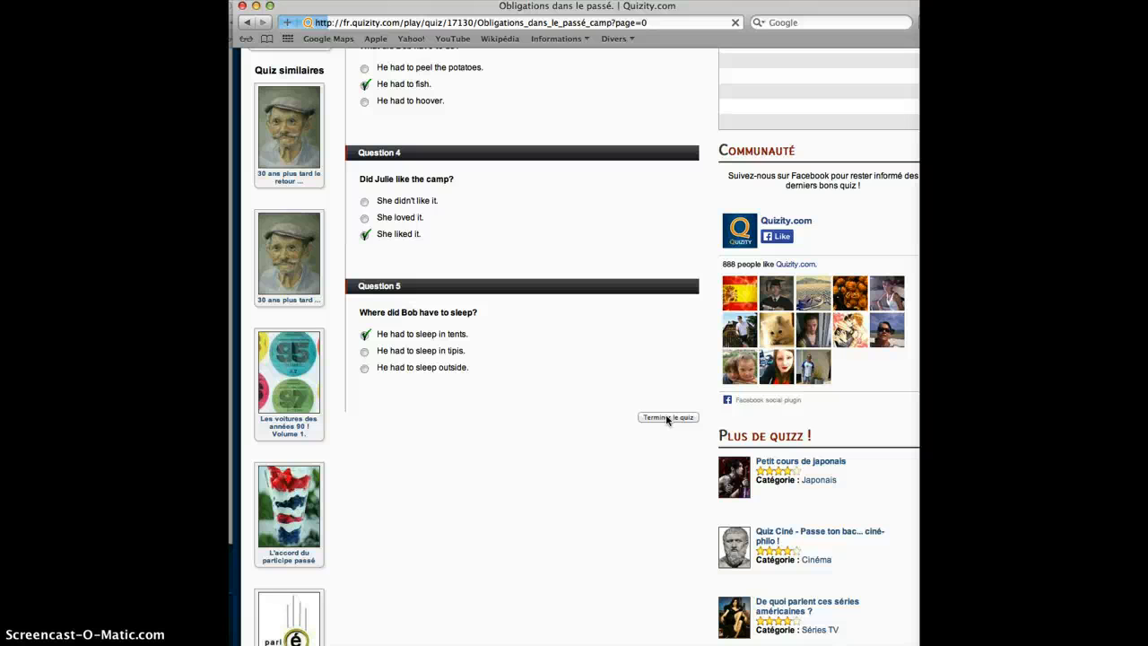
{"action": "left_click", "coordinate": [585, 414]}
- Examine the quiz results, including the overall score and the correction of each question
{"action": "scroll", "coordinate": [585, 415], "scroll_direction": "up", "scroll_amount": 10}
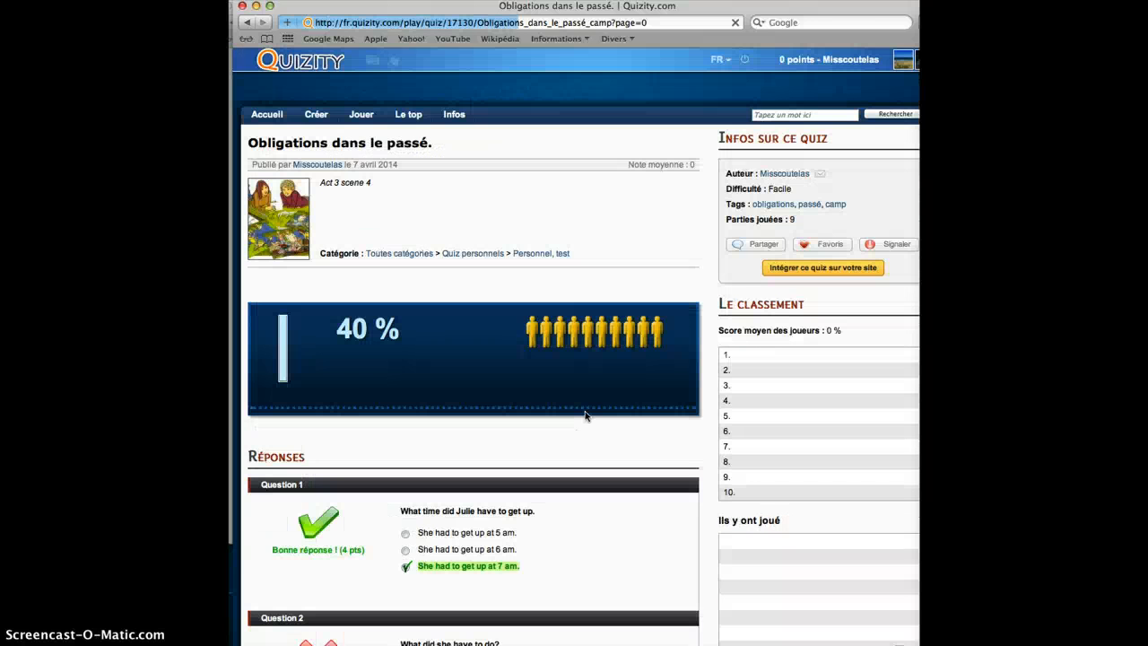
{"action": "scroll", "coordinate": [585, 415], "scroll_direction": "down", "scroll_amount": 3}
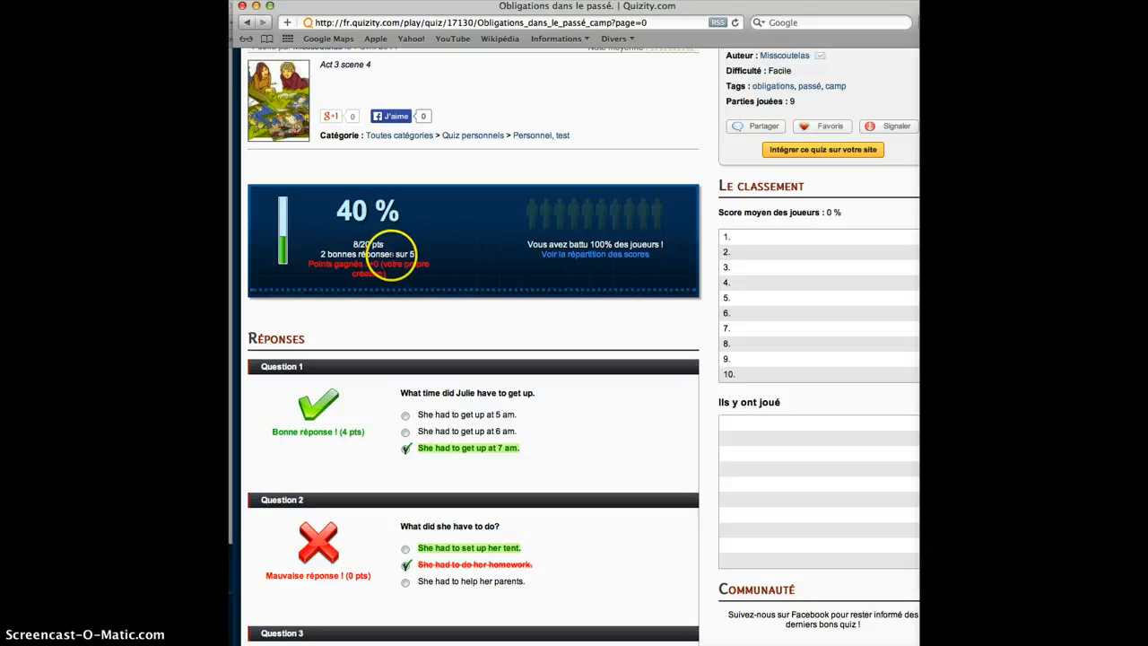
{"action": "scroll", "coordinate": [454, 284], "scroll_direction": "down", "scroll_amount": 2}
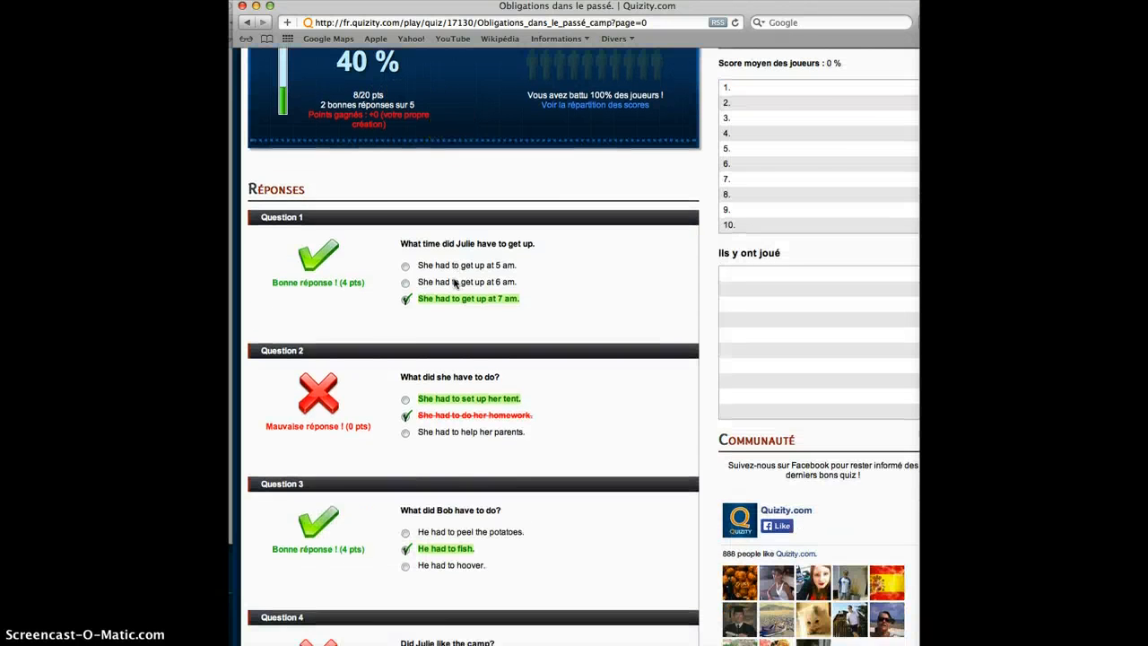
{"action": "scroll", "coordinate": [454, 283], "scroll_direction": "up", "scroll_amount": 3}
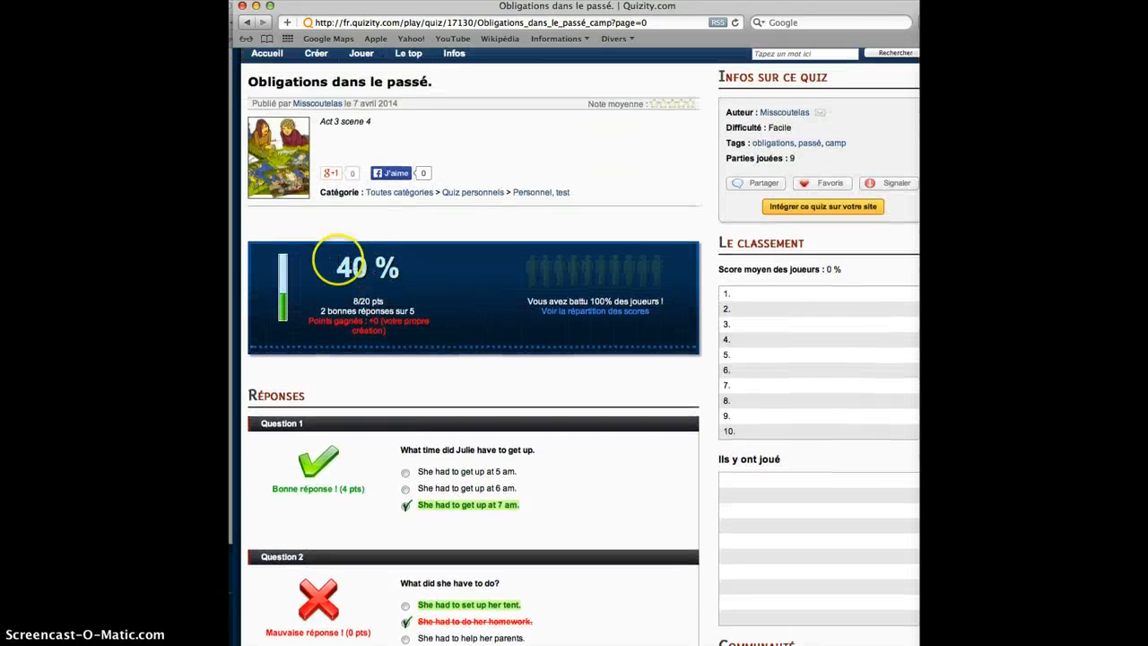
{"action": "scroll", "coordinate": [446, 303], "scroll_direction": "down", "scroll_amount": 5}
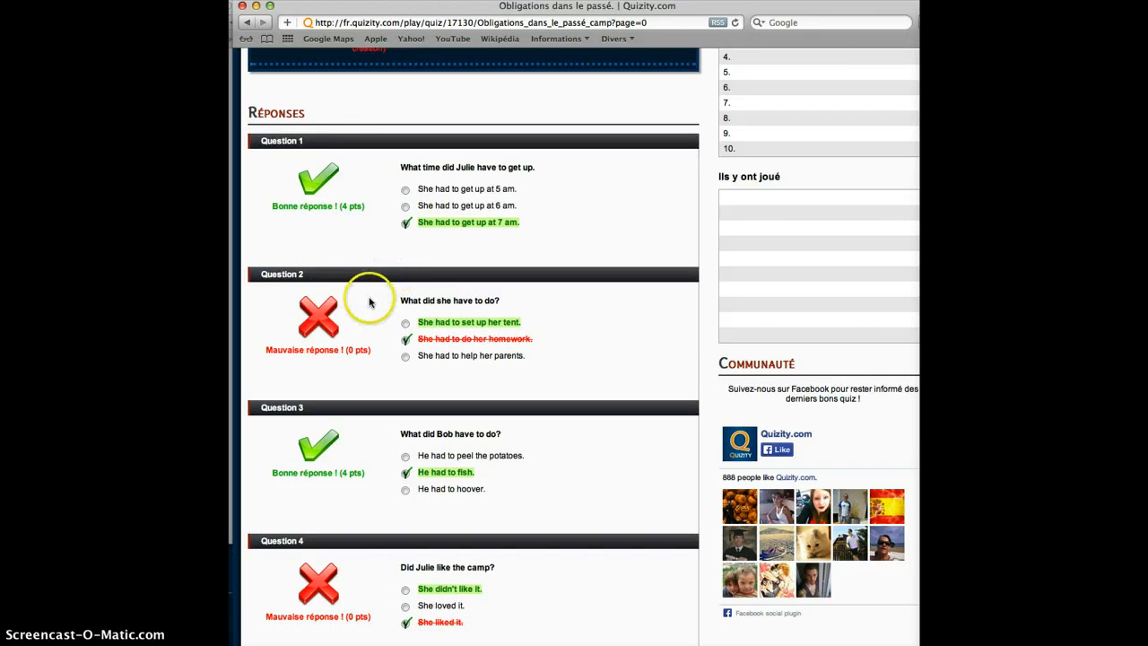
{"action": "scroll", "coordinate": [372, 300], "scroll_direction": "down", "scroll_amount": 2}
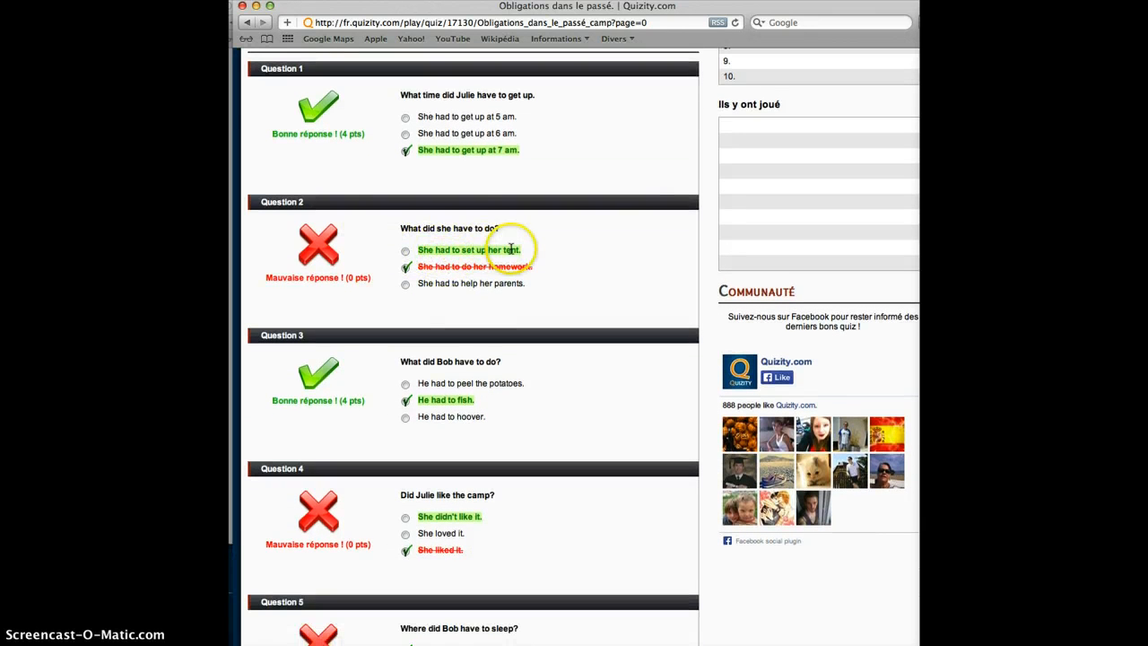
{"action": "scroll", "coordinate": [341, 272], "scroll_direction": "down", "scroll_amount": 1}
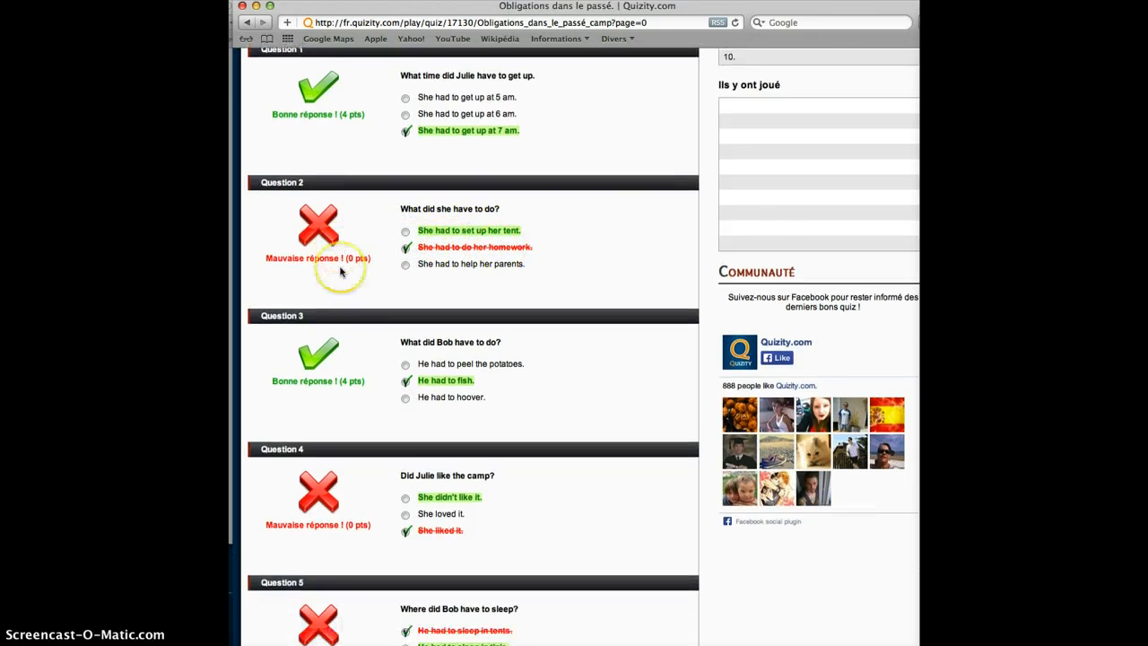
{"action": "scroll", "coordinate": [341, 272], "scroll_direction": "down", "scroll_amount": 10}
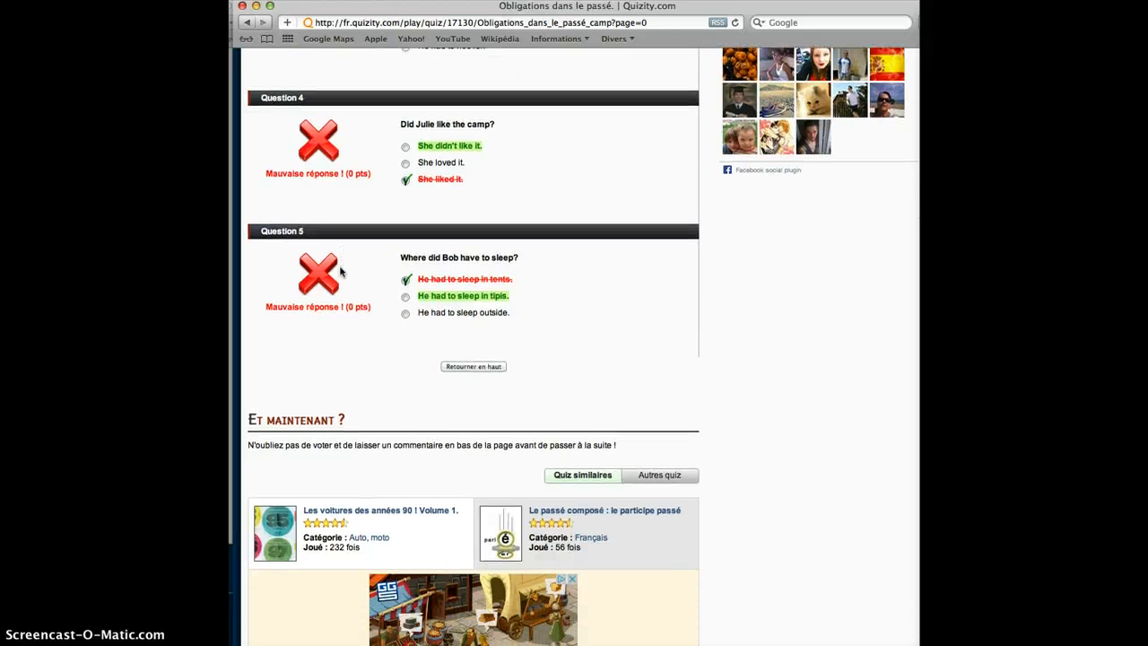
{"action": "scroll", "coordinate": [341, 272], "scroll_direction": "up", "scroll_amount": 15}
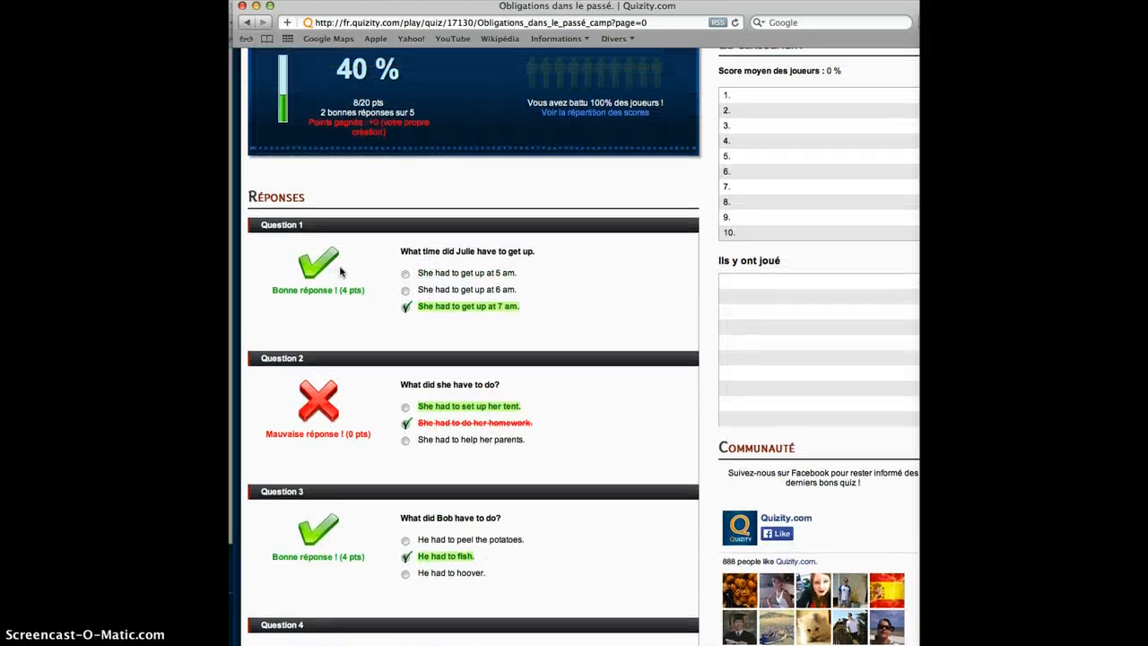
{"action": "scroll", "coordinate": [340, 272], "scroll_direction": "up", "scroll_amount": 5}
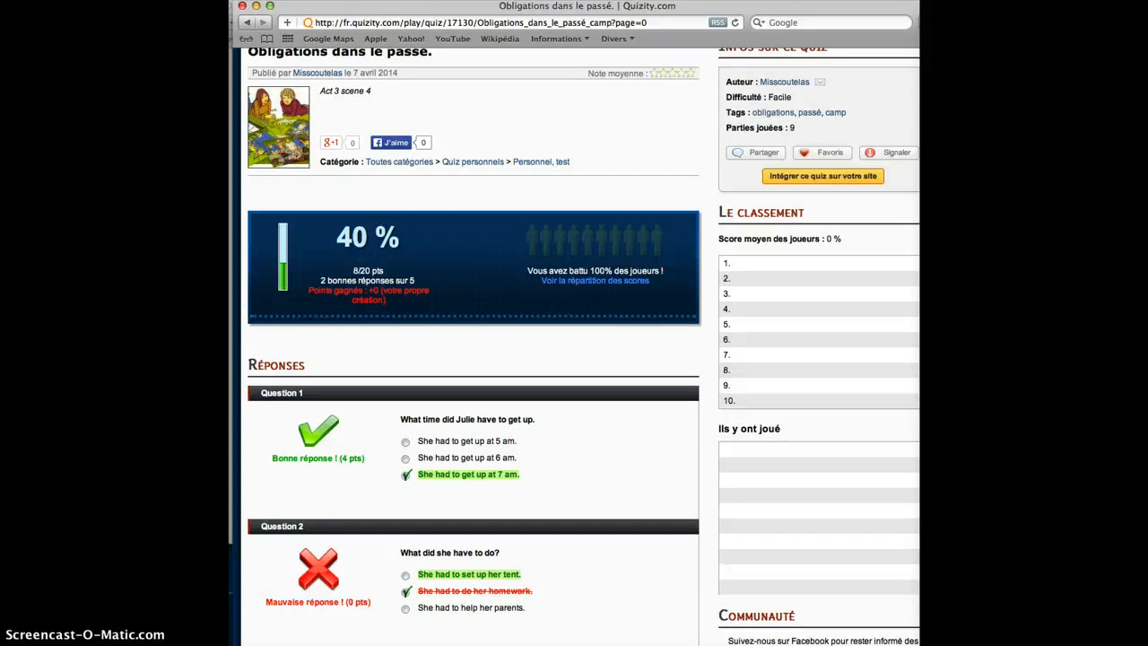